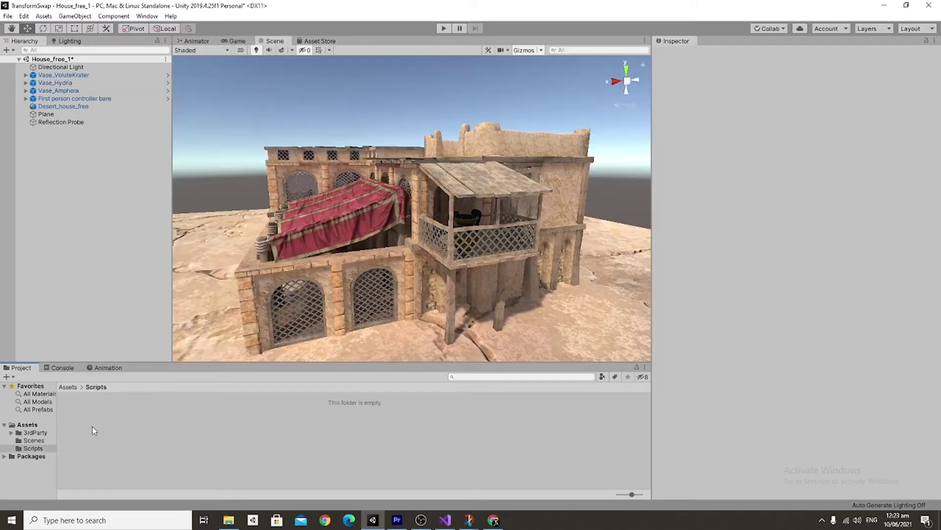
Step: Create a new C# script in the Scripts folder and name it TransformSwap
right_click(92, 425)
mouse_move(115, 183)
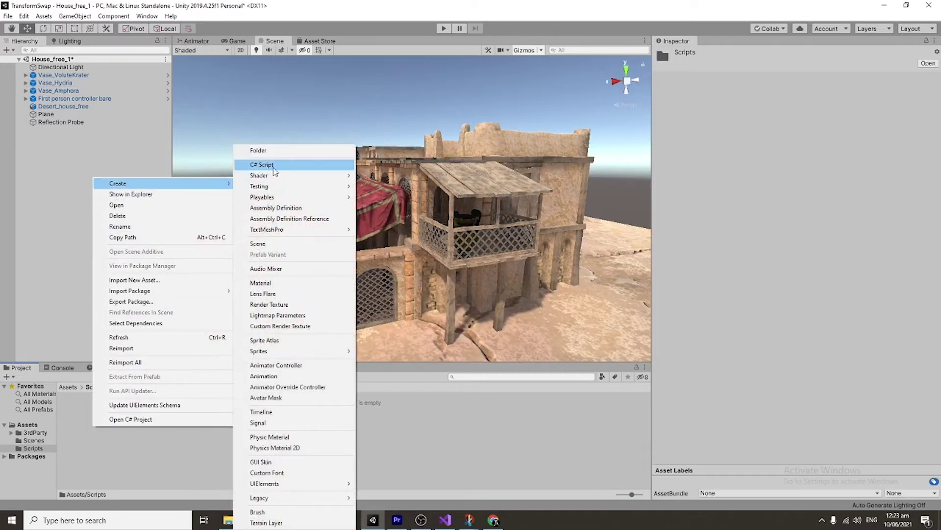
click(252, 164)
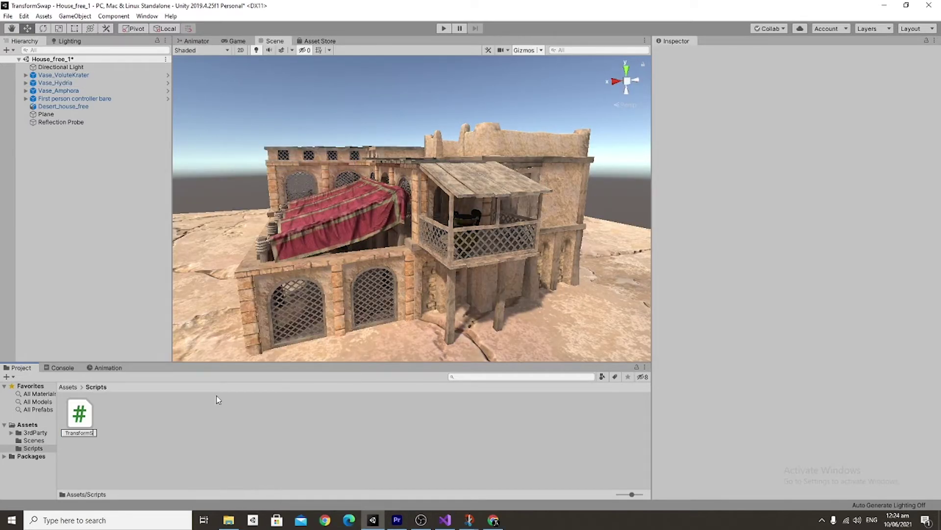
key(Return)
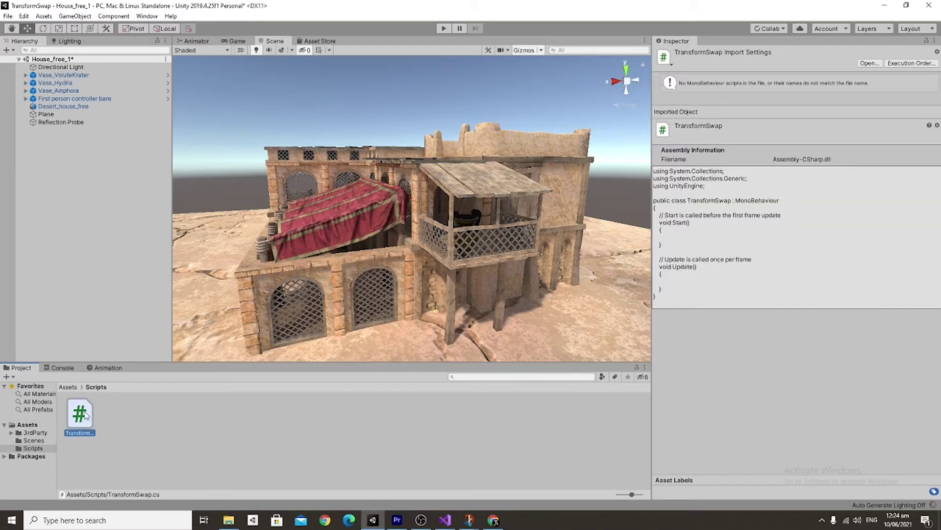
Step: Open TransformSwap and declare public List<Transform> targets and a public bool swapOnAwake
double_click(86, 416)
click(109, 113)
key(Return)
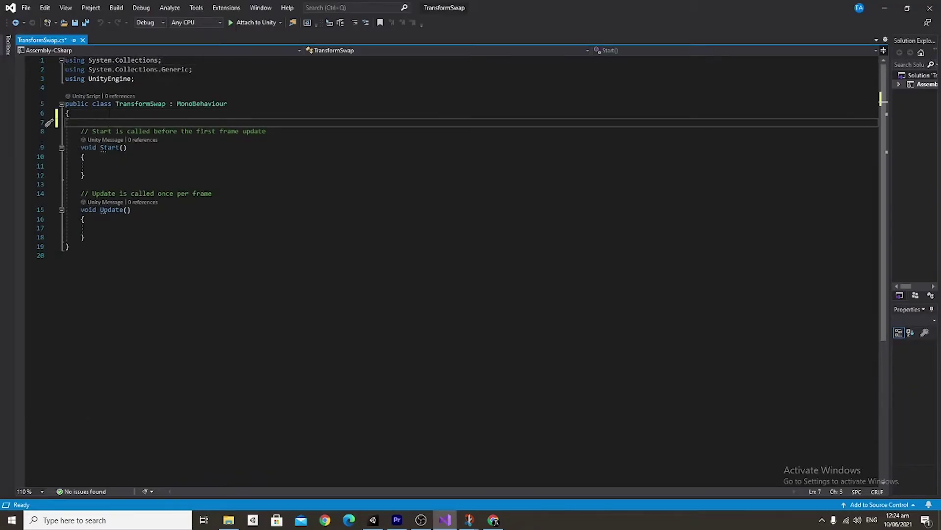
text(public list)
text(<Trans)
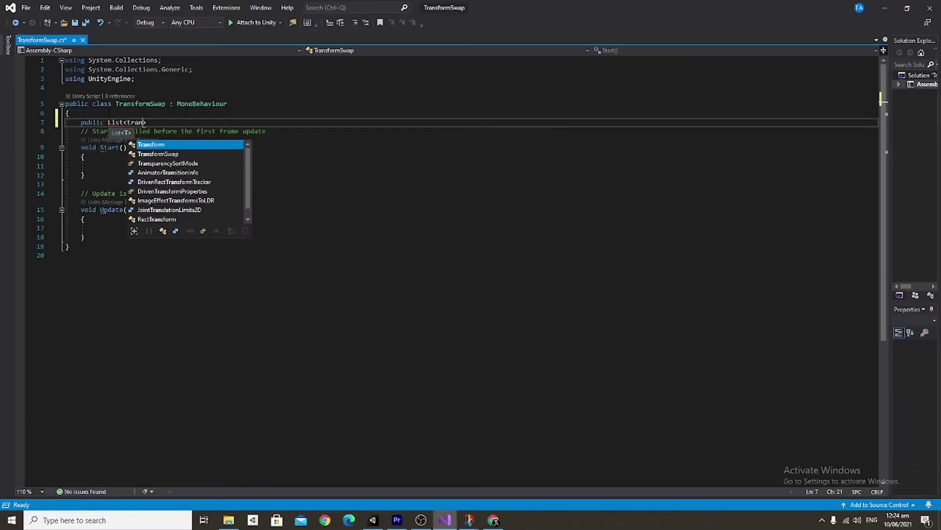
key(Tab)
text(targets;)
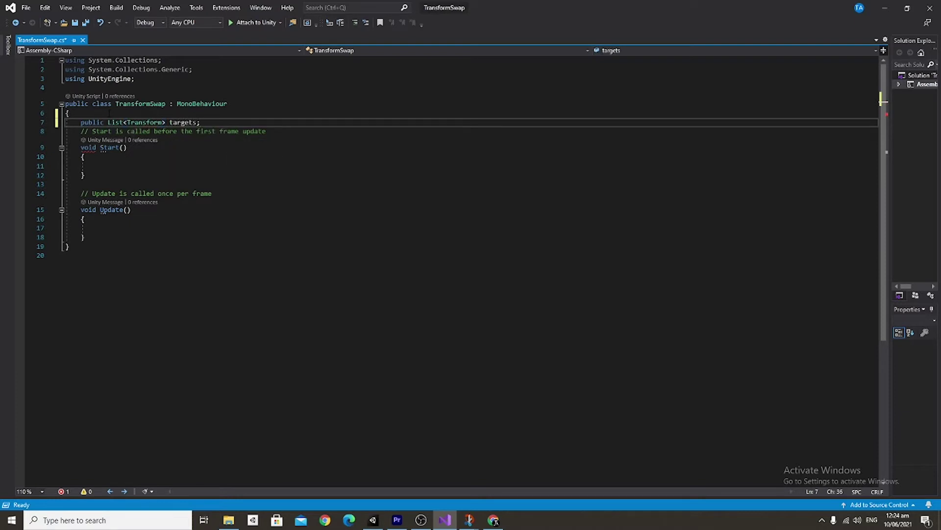
key(Return)
text(public bool swapOnAwake;)
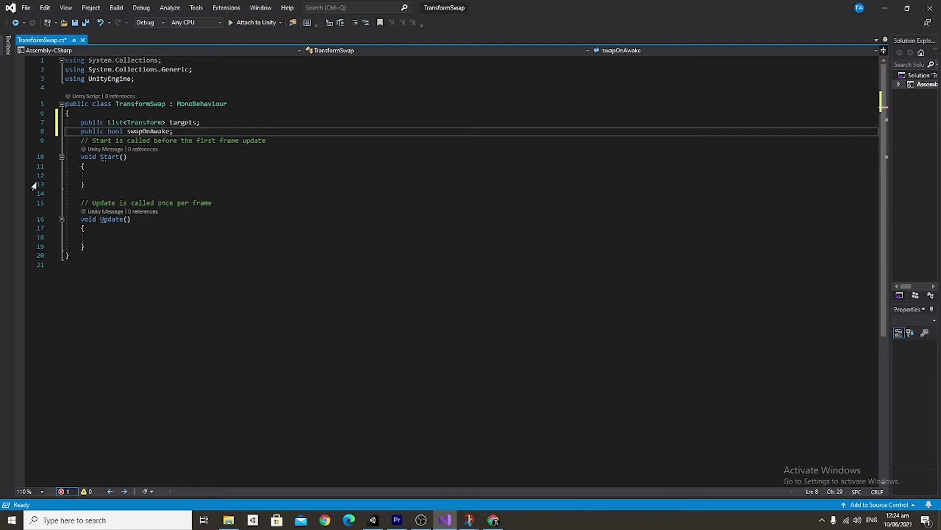
Step: Rename Start to Awake and add a public void SwapTransforms() method below Update
double_click(109, 156)
text(Awake)
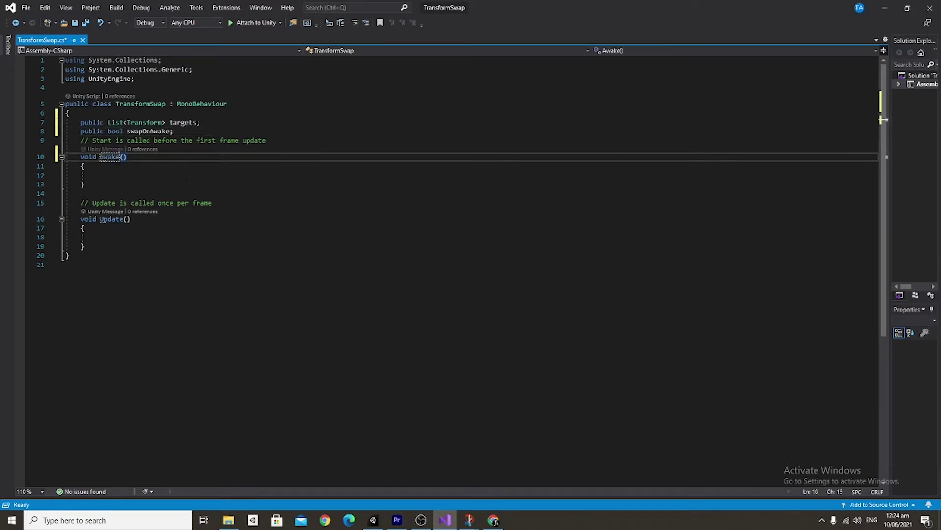
click(105, 246)
key(Return)
text(public void )
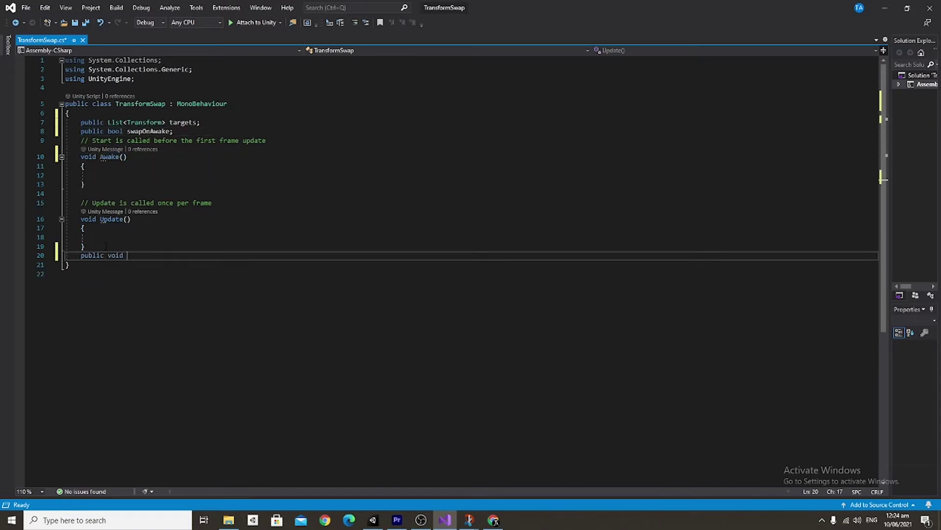
text(SwapTransform)
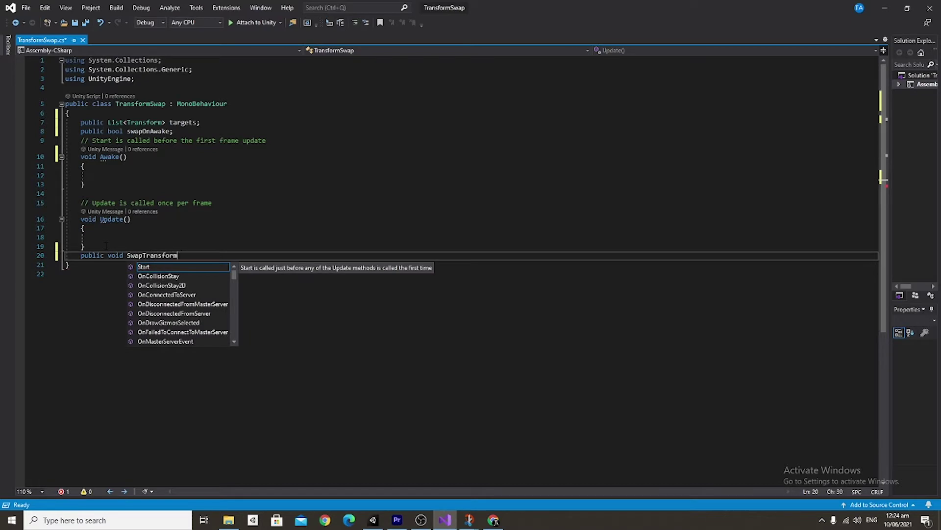
text(s())
key(Return)
text({)
Step: In Awake, call SwapTransforms() when swapOnAwake == true
key(Return)
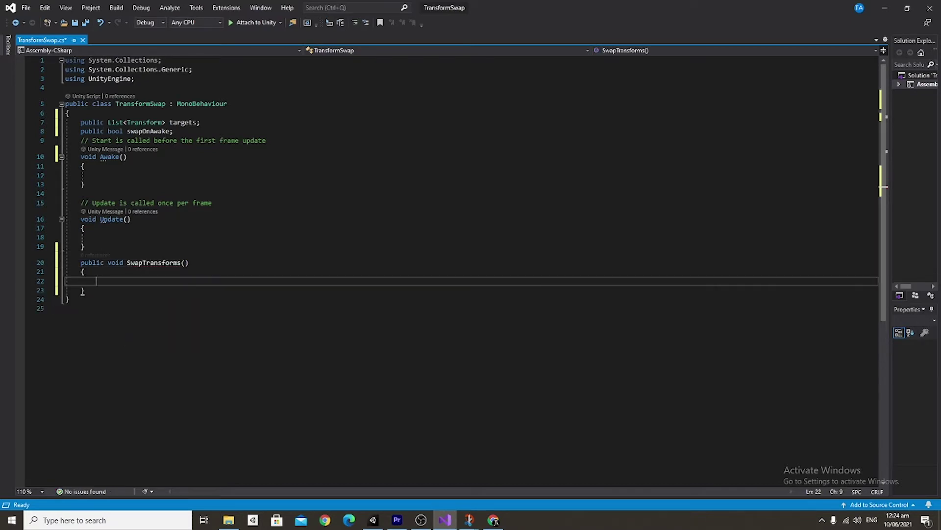
click(125, 169)
key(Return)
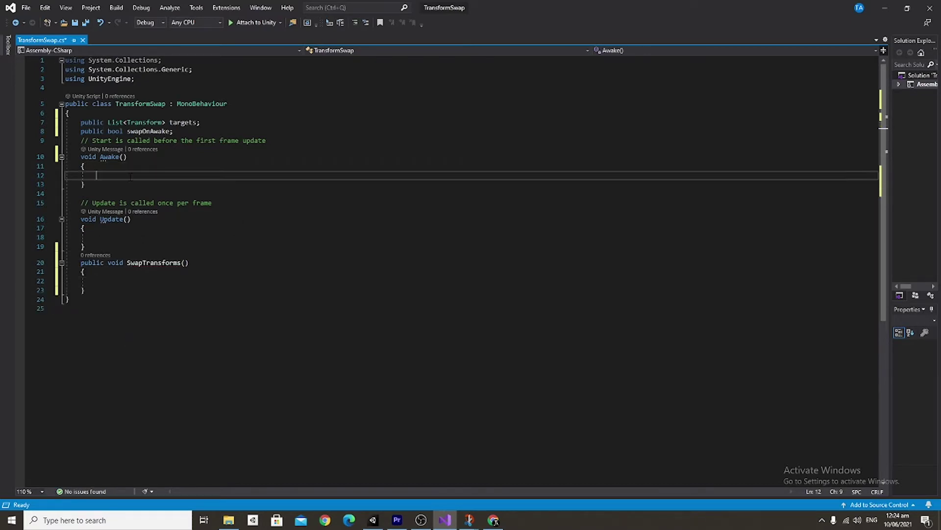
text(if(swapO)
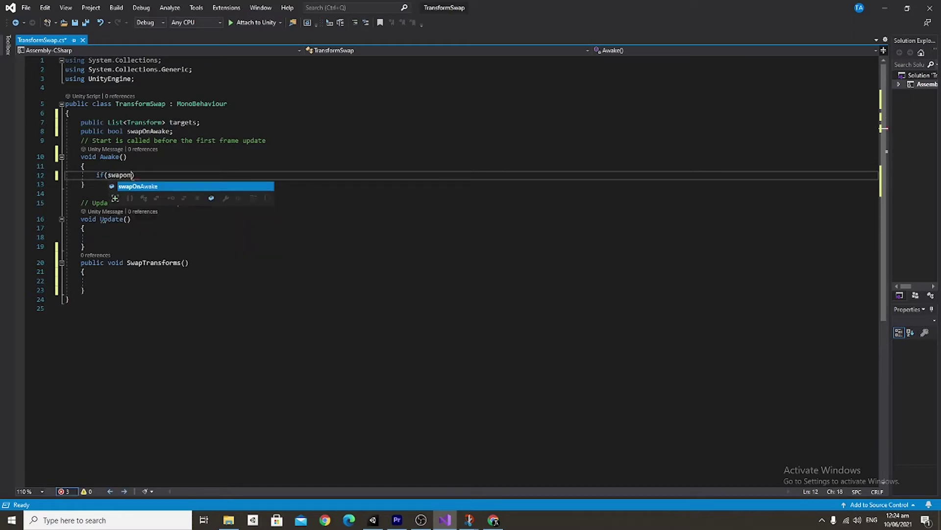
key(Tab)
text(== true))
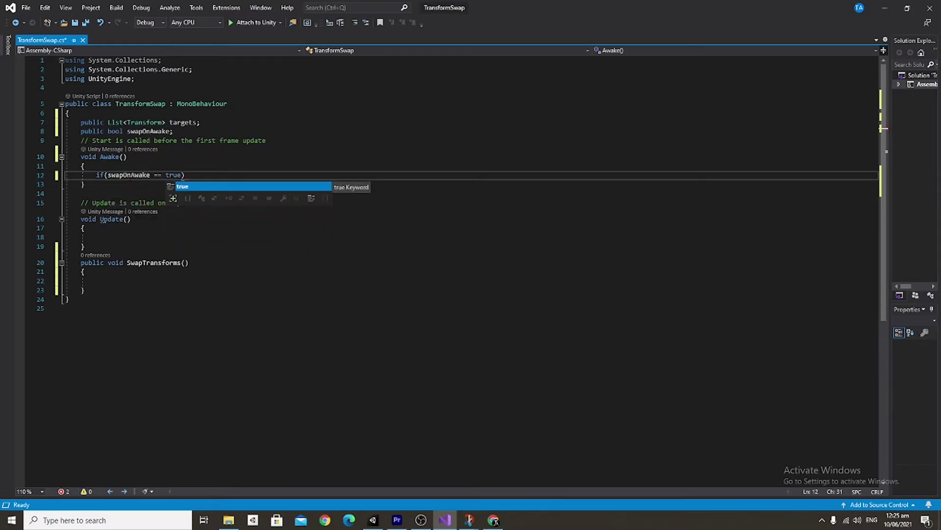
key(Return)
text({)
key(Return)
text(SwapTransforms();)
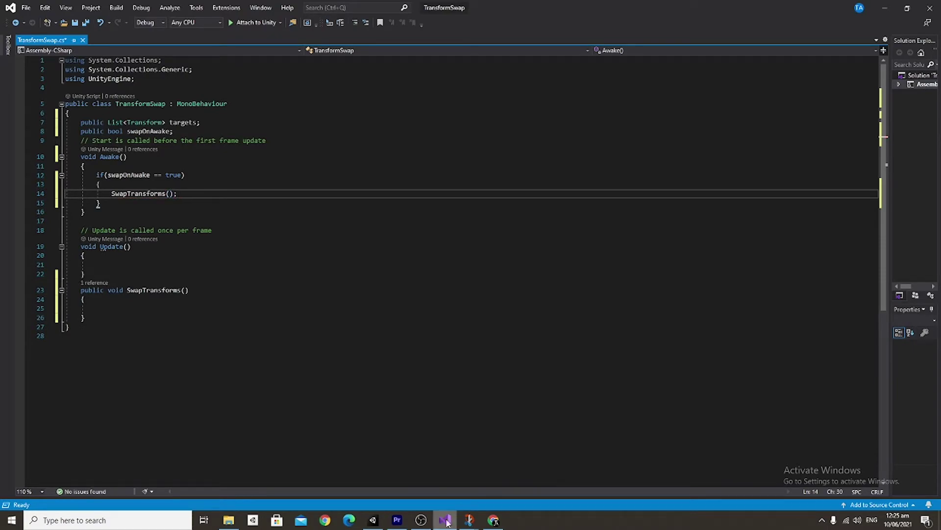
Step: Copy the example for-loop code from the Unity Learn Loops page
key(alt+Tab)
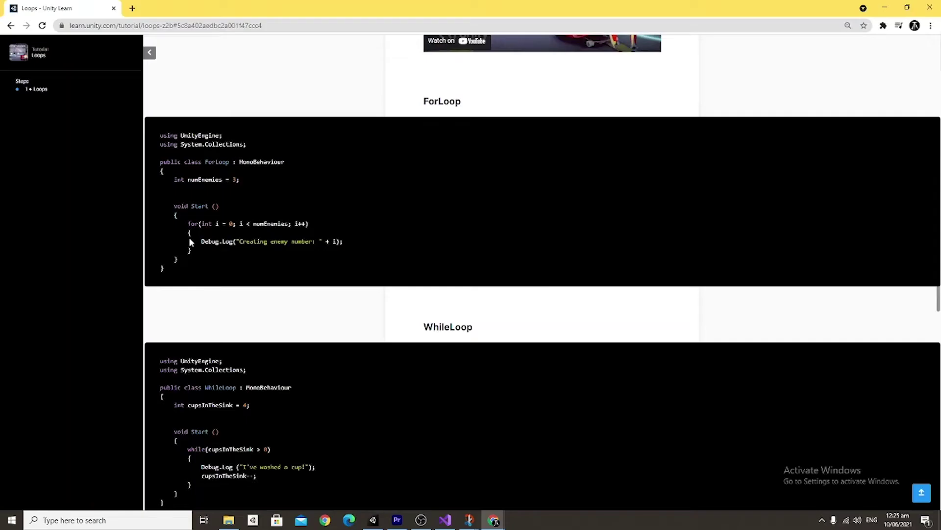
drag(199, 249, 152, 222)
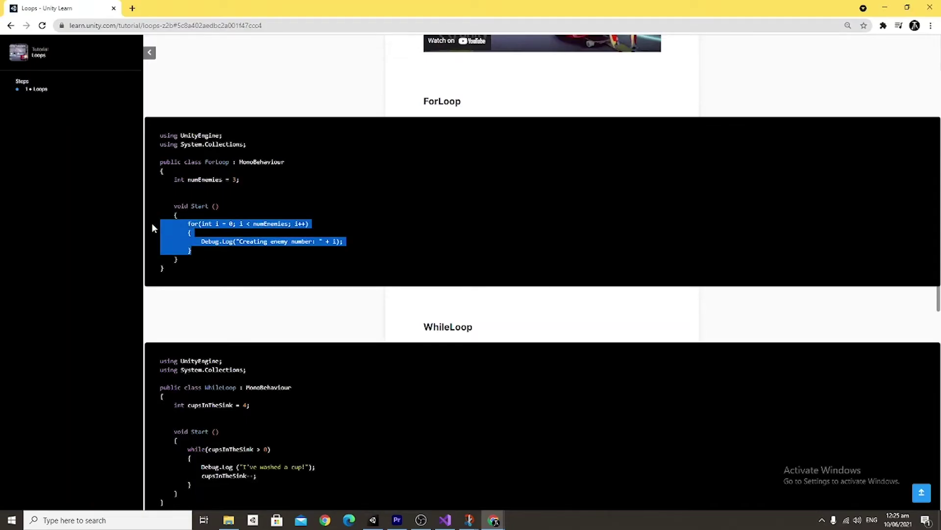
key(alt+Tab)
Step: Paste the for-loop into SwapTransforms, loop to targets.Count, and store lastPosition from targets[i].position
text(for (int i = 0; i < numEnemies; i++) {     Debug.Log("Creating enemy number: " + i); })
drag(213, 308, 181, 308)
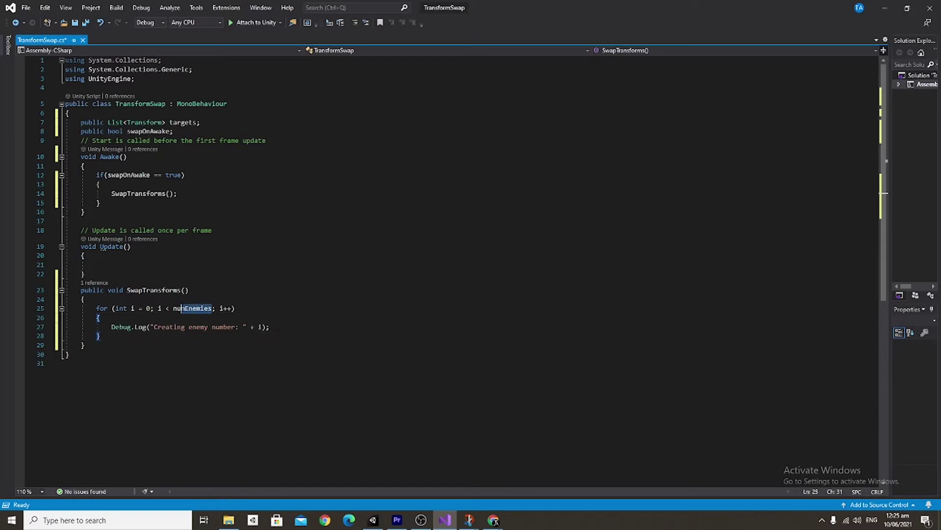
text(targets.c)
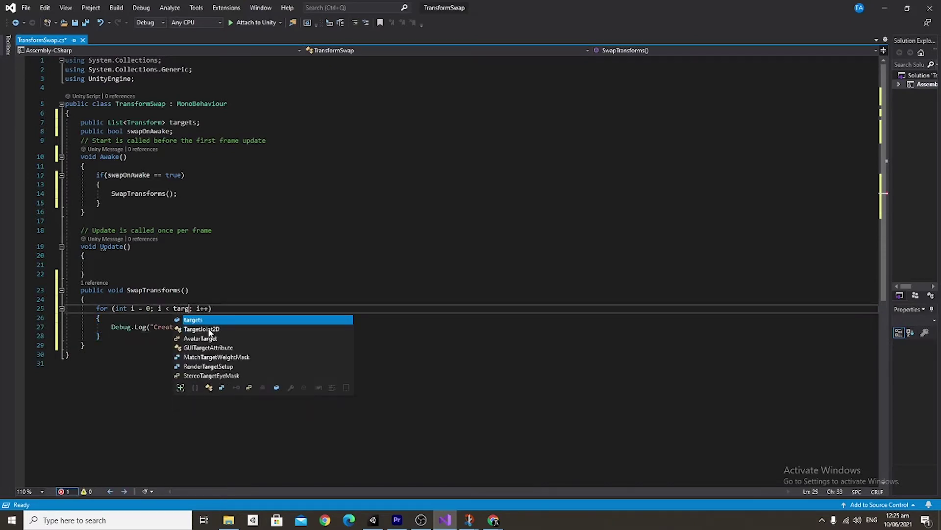
text(ount)
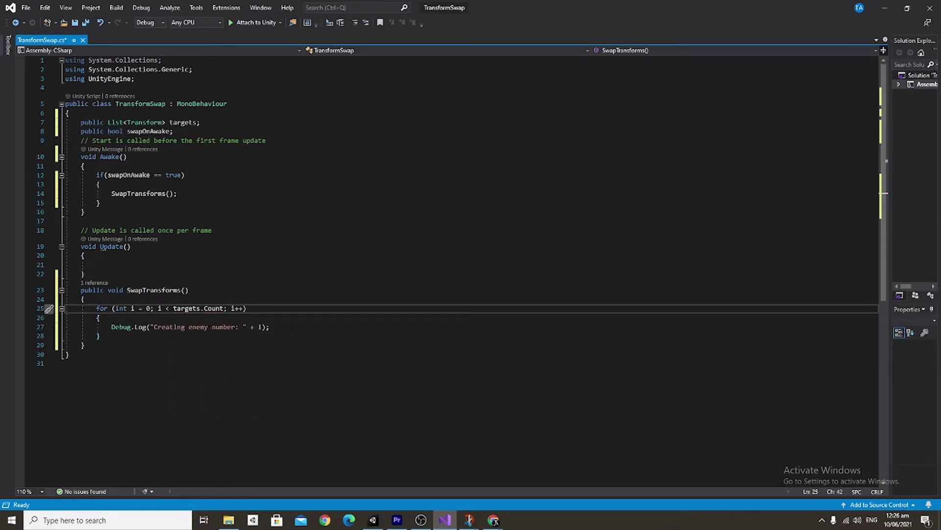
drag(269, 327, 112, 326)
text(Vector3 )
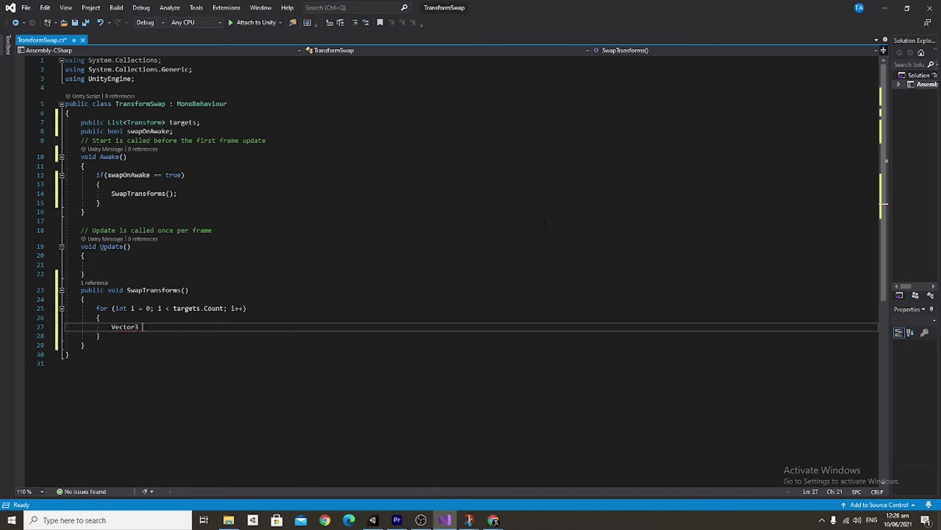
text(lastPosition = targ)
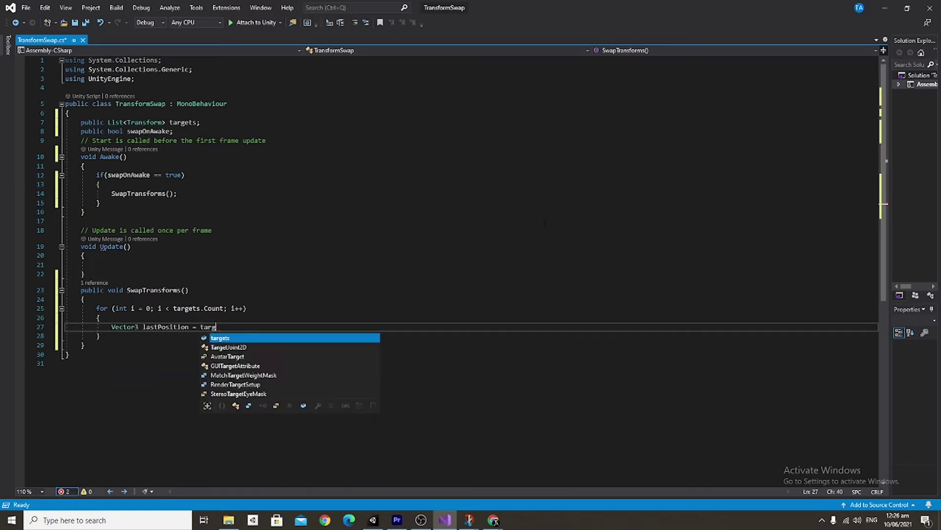
text(ets[i].position;)
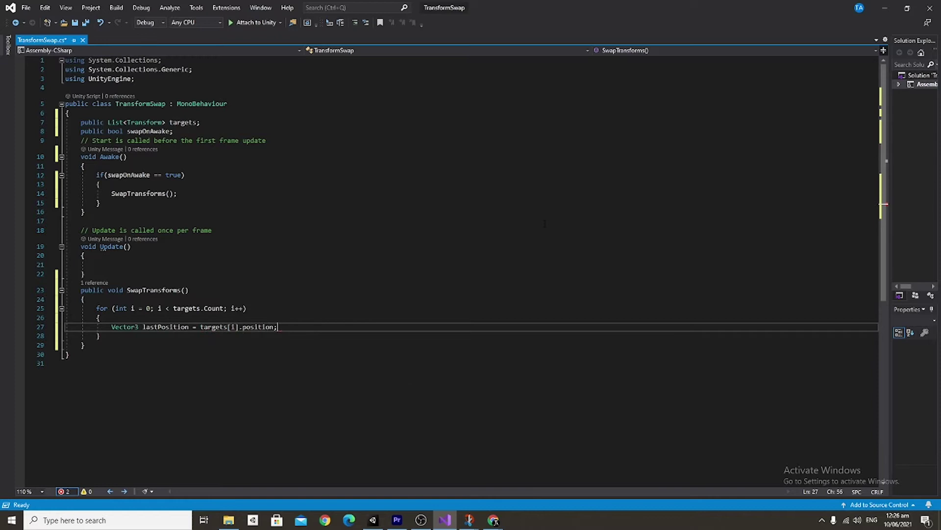
Step: Pick int whereTo = Random.Range(0, targets.Count) and swap the positions of targets[i] and targets[whereTo]
key(ctrl+Return)
text(int)
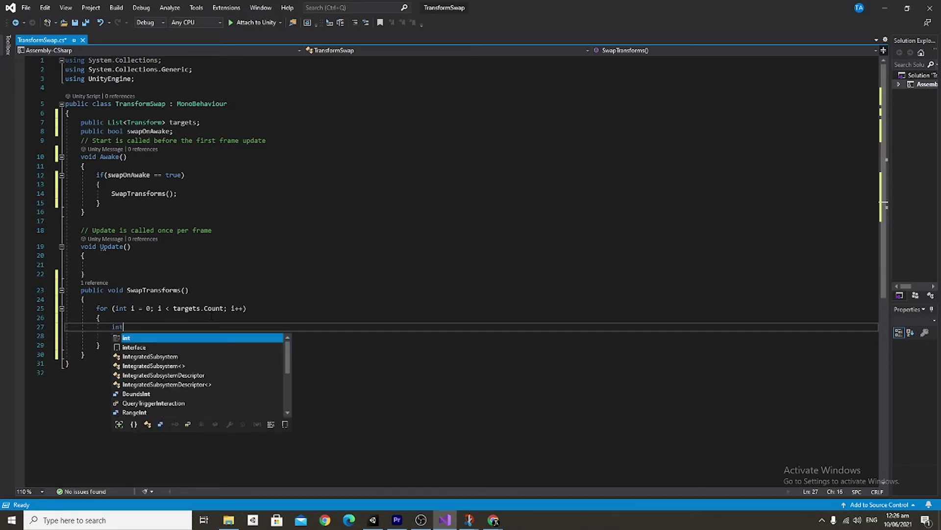
text( whereTo = Random.Range)
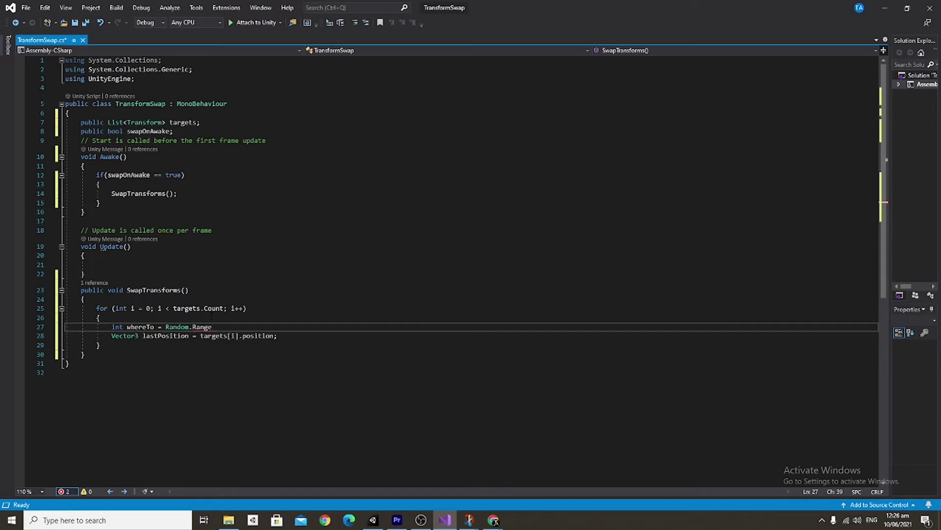
text((0,)
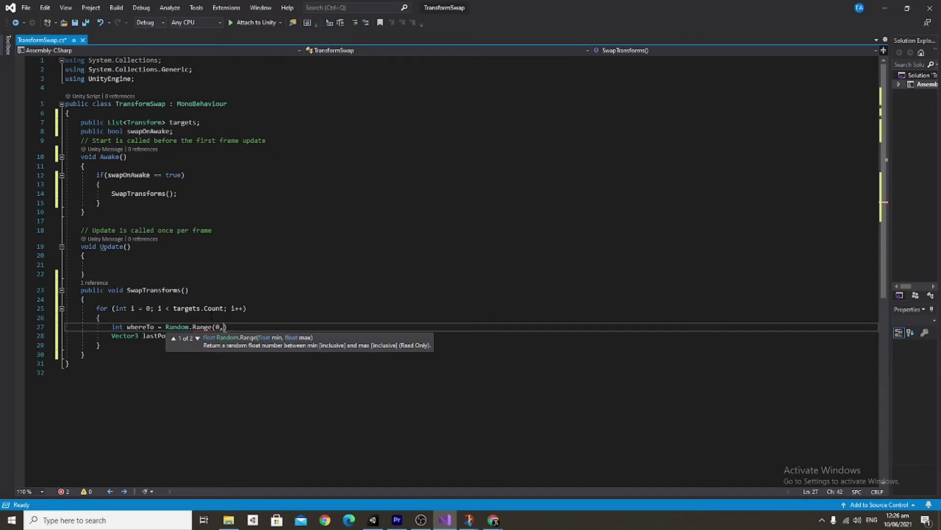
text(targets.c)
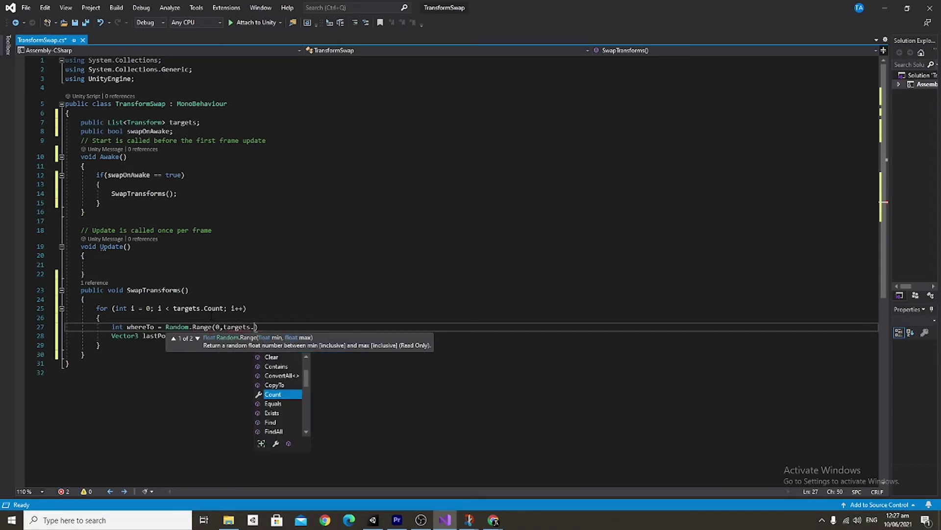
text(ount);)
key(Down)
key(End)
key(Return)
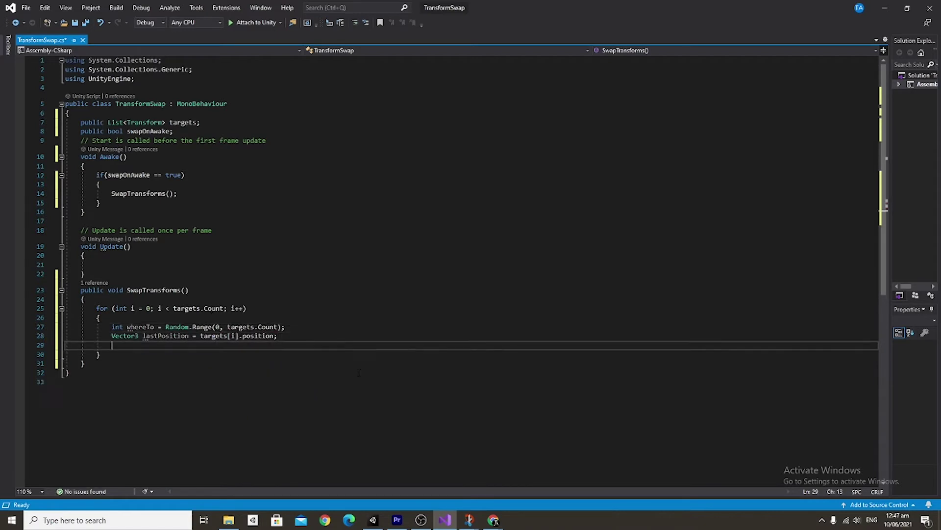
text(targets[i])
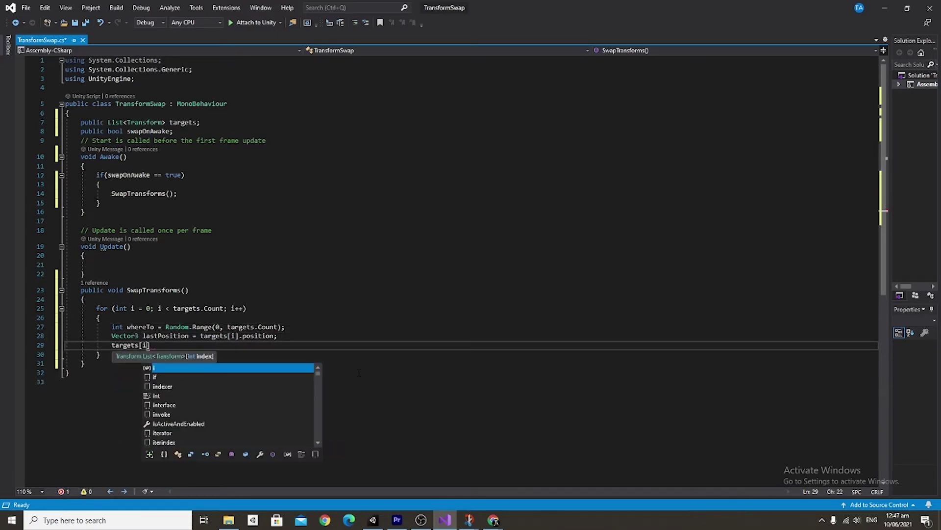
text(.position = )
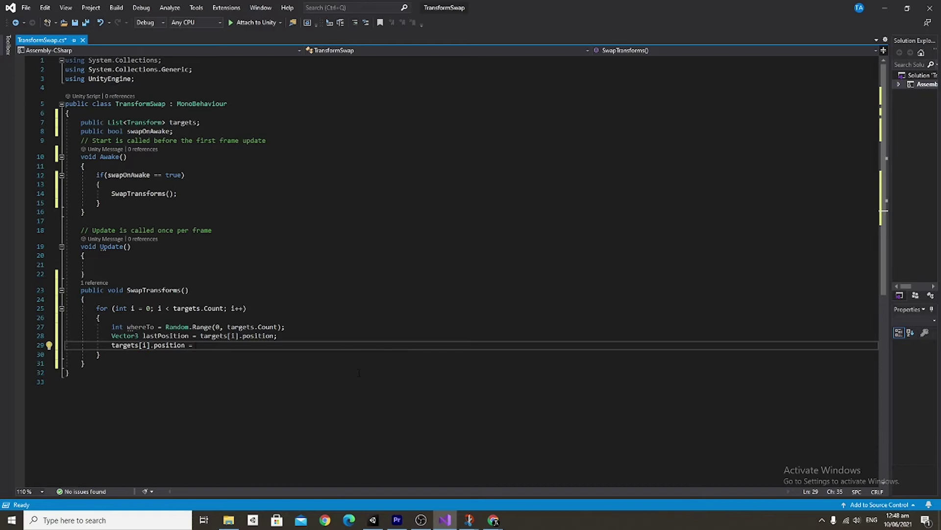
text(targets[whereTo])
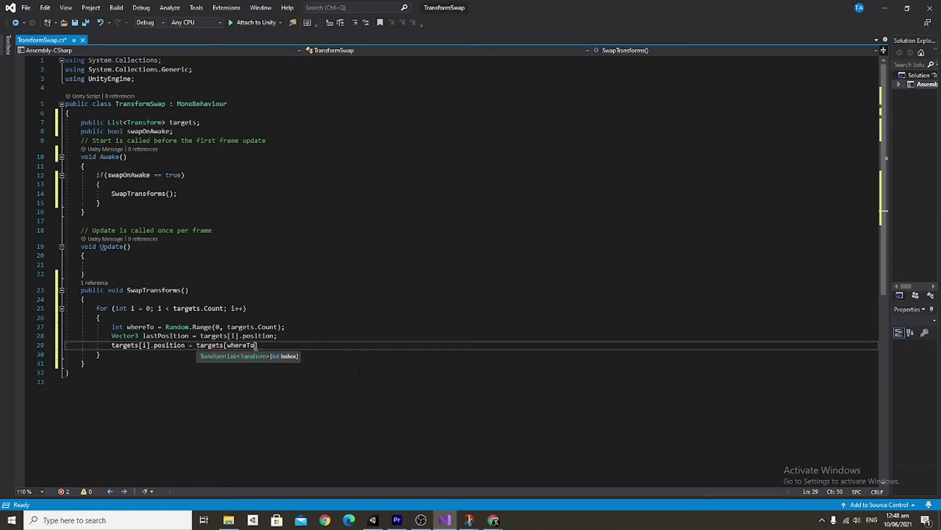
text(.position;)
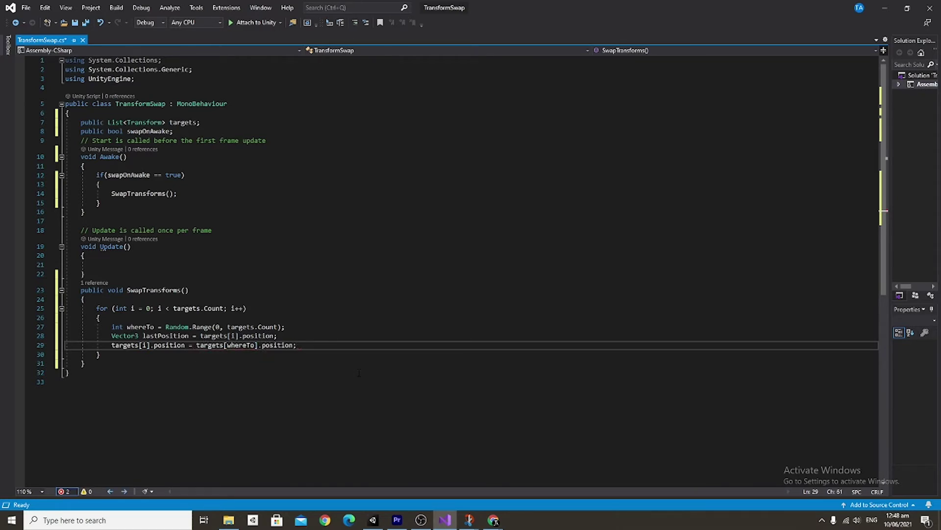
key(Return)
text(targets[whereTo)
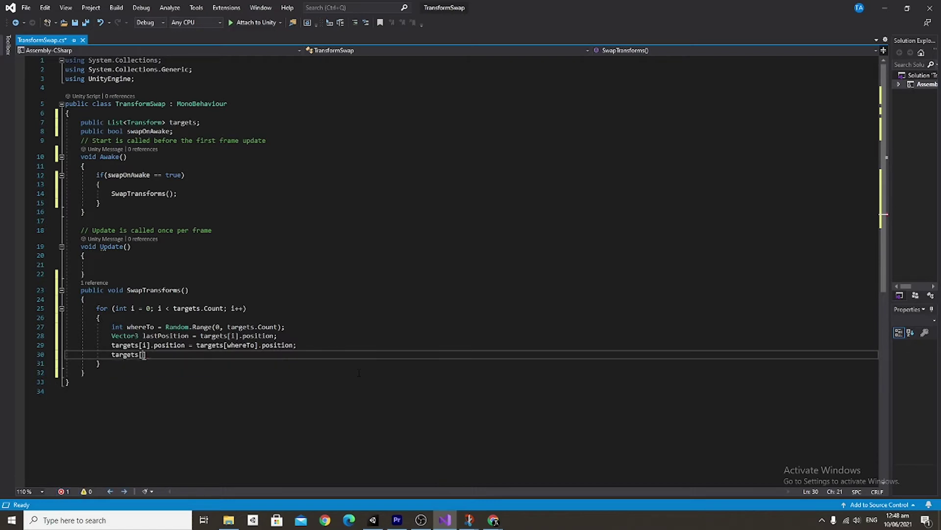
text(].)
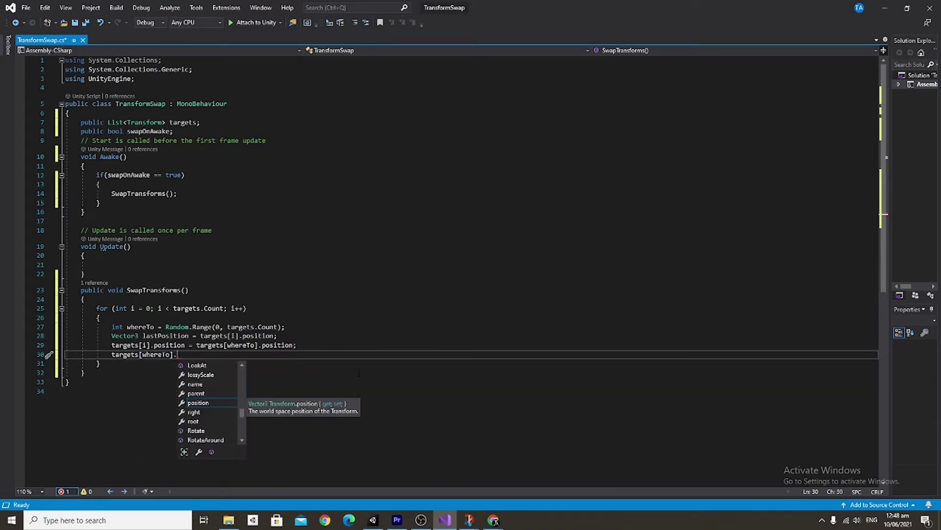
text(position = lastPosition;)
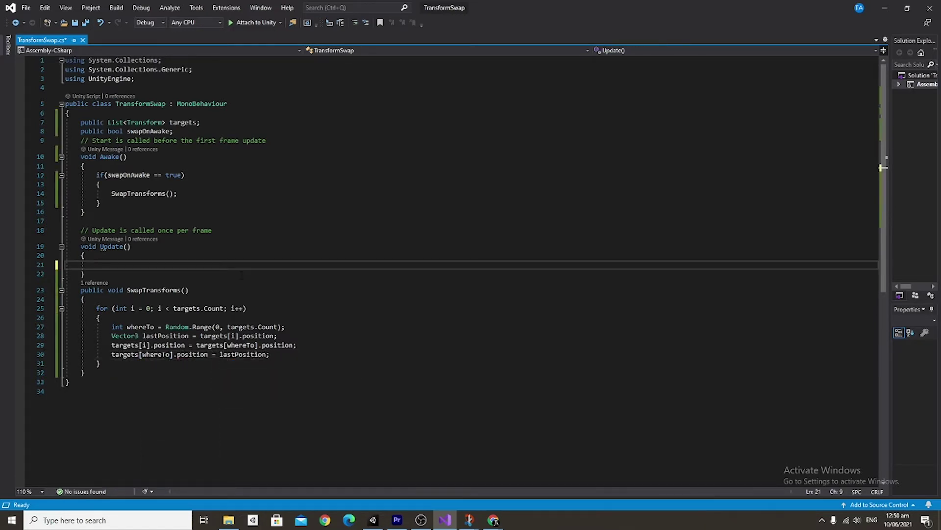
Step: In Update, call SwapTransforms when Input.GetKeyDown(KeyCode.S) is true
text(if(input.getkeydo)
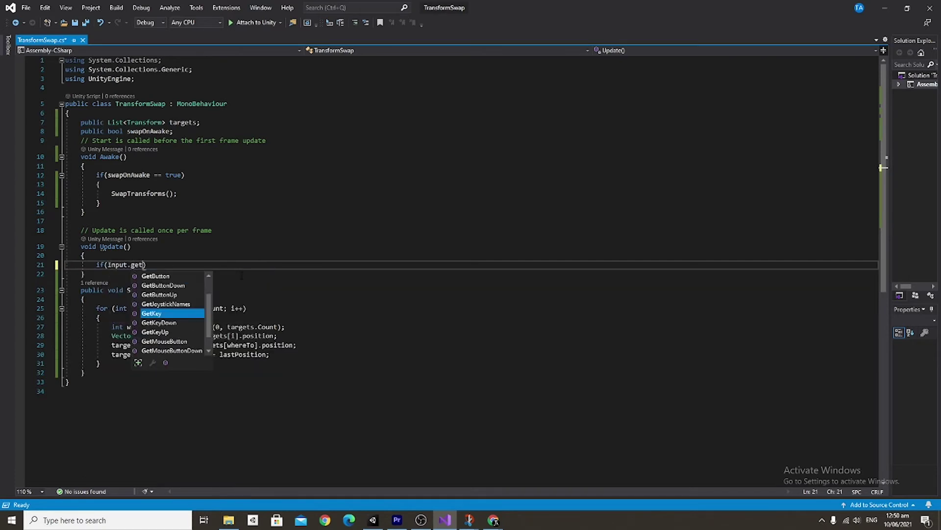
text((KeyCode.S)
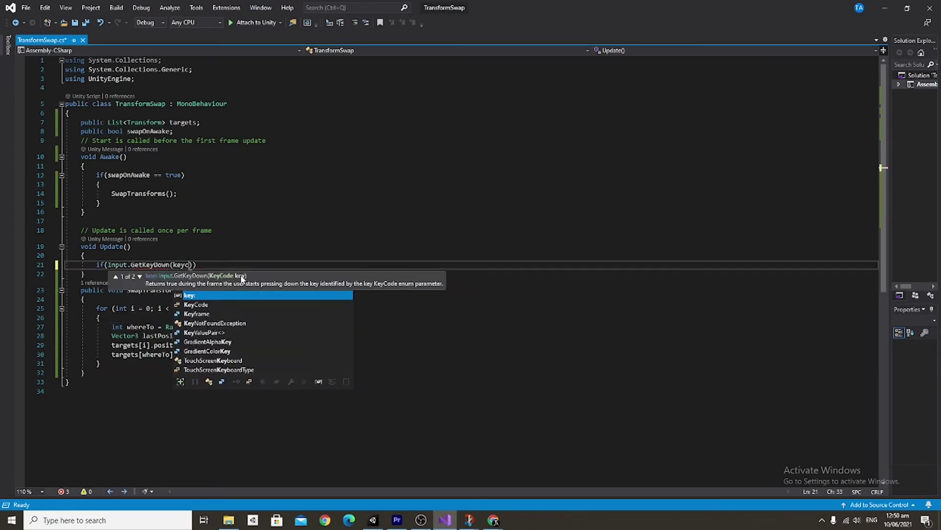
text()))
key(Return)
text({)
key(Return)
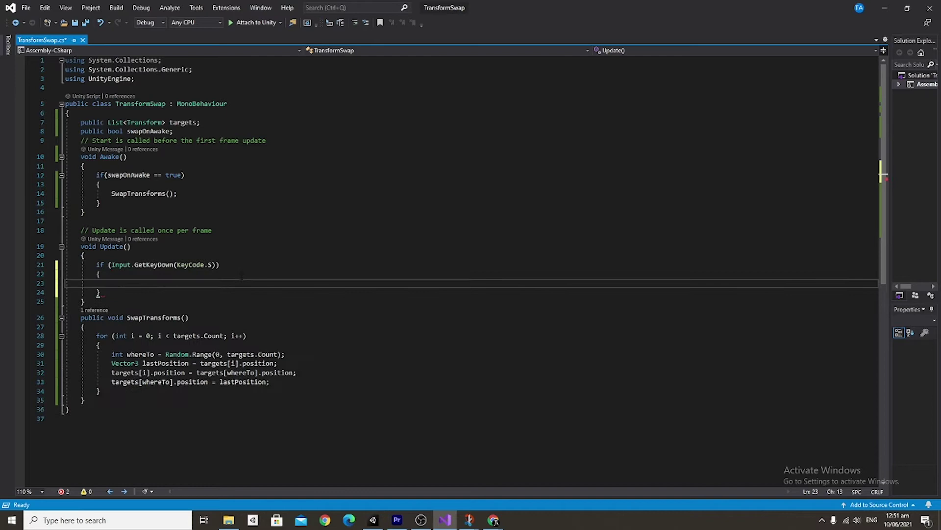
text(SwapTransforms();)
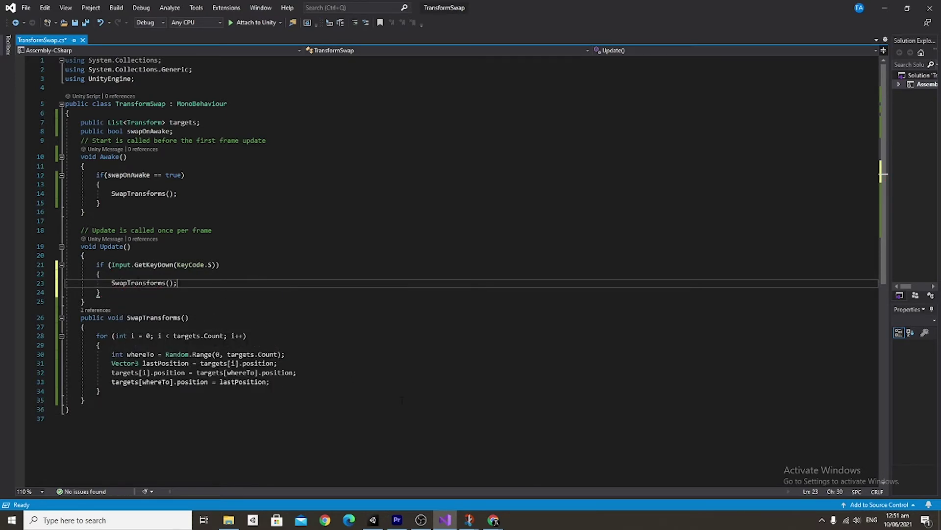
Step: Create an empty SwapVases object at the top level with its Transform reset to zero
click(373, 520)
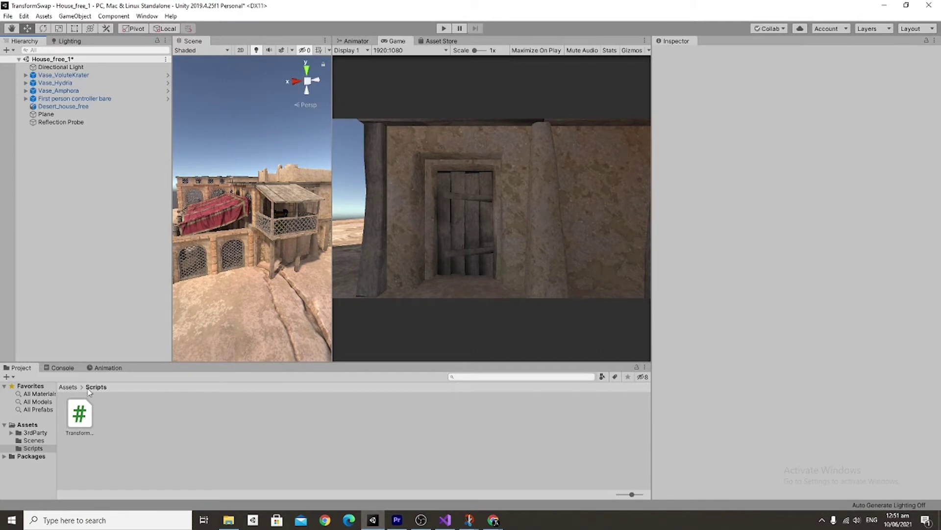
right_click(56, 129)
click(81, 225)
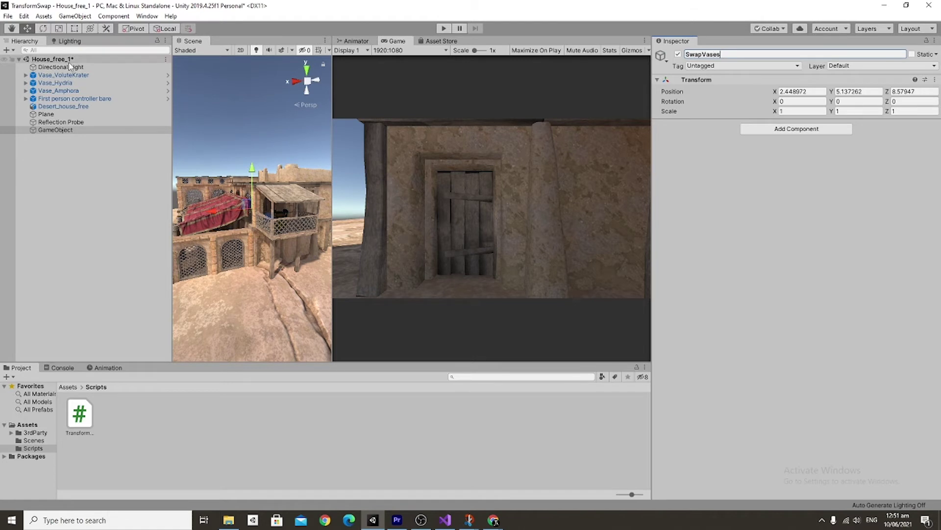
drag(62, 132, 74, 77)
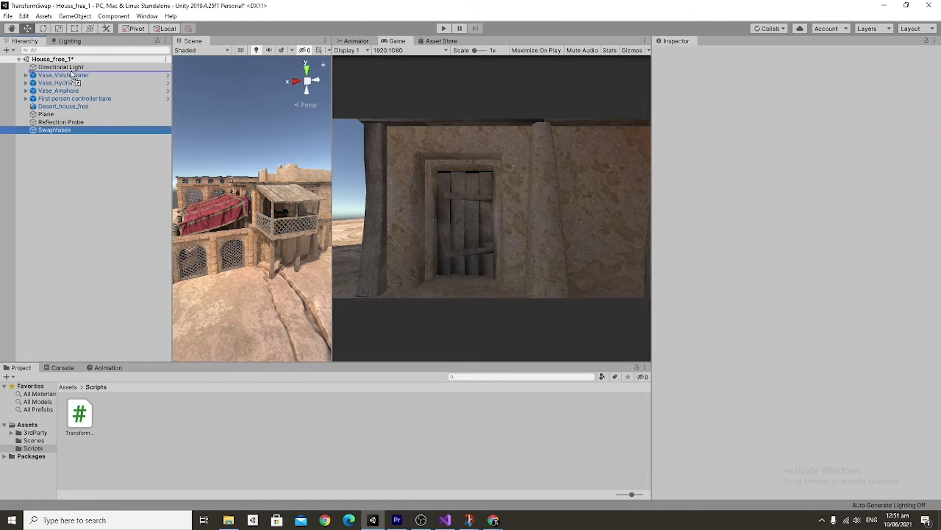
click(933, 79)
click(850, 90)
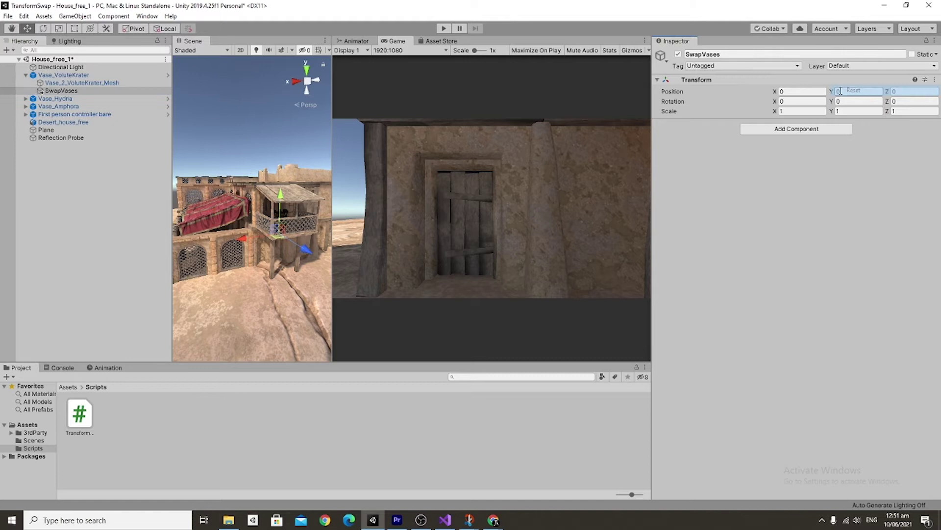
drag(64, 93, 82, 75)
Step: Make Vase_VoluteKrater, Vase_Hydria and Vase_Amphora children of SwapVases
click(64, 83)
shift+click(58, 98)
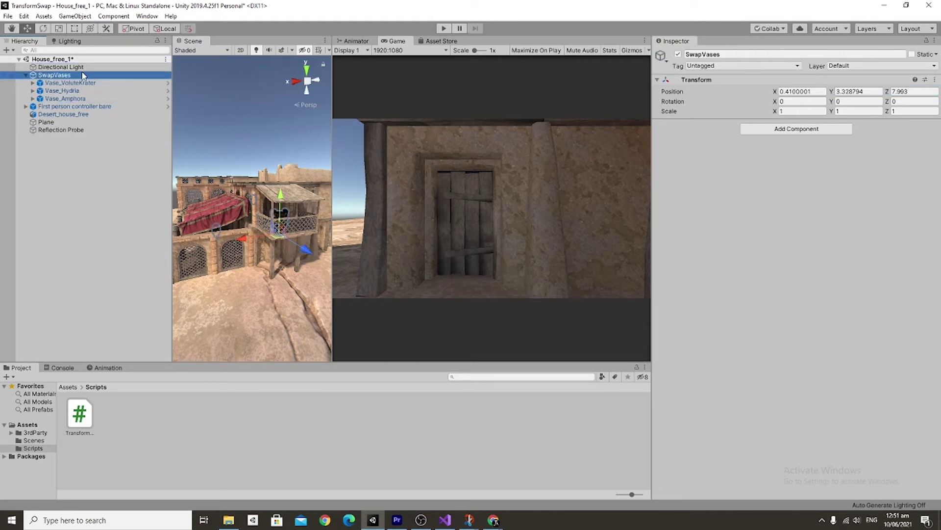
click(97, 423)
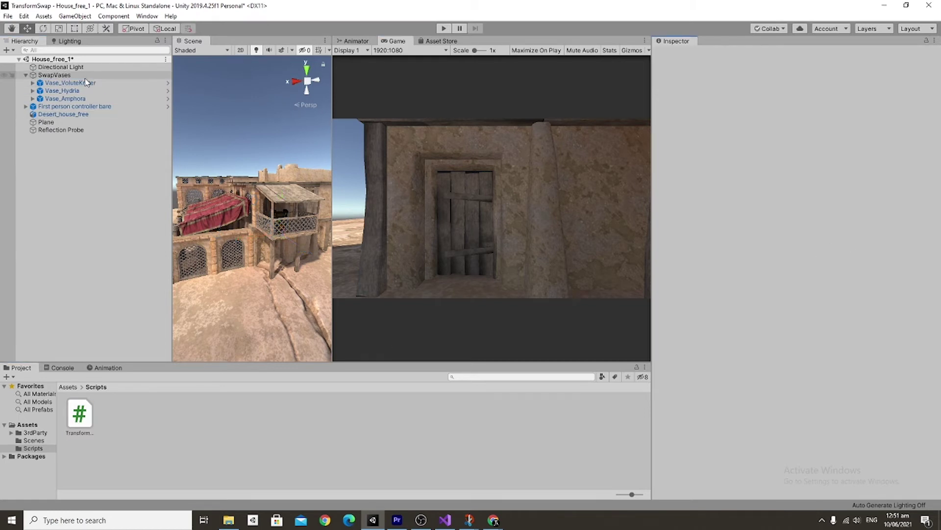
Step: Attach TransformSwap to SwapVases, assign the three vases as Targets, and enter Play mode
click(54, 75)
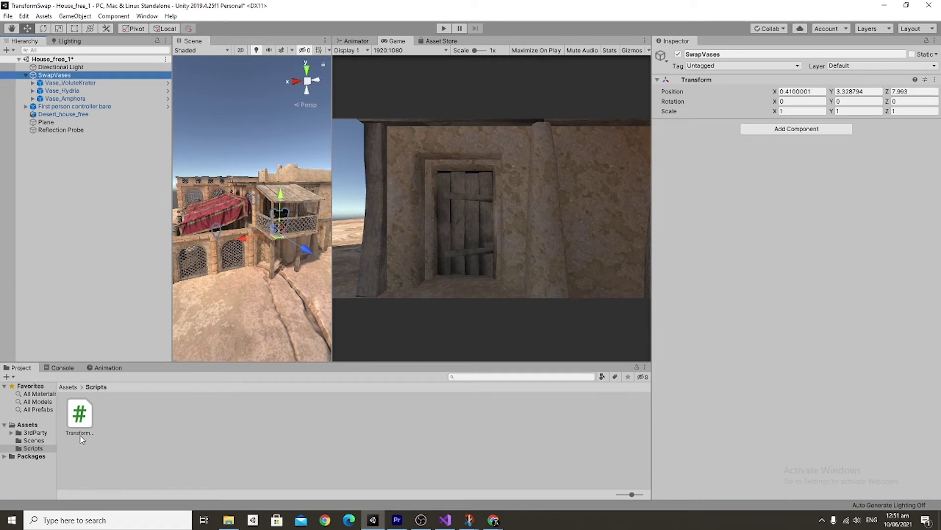
drag(82, 438, 871, 116)
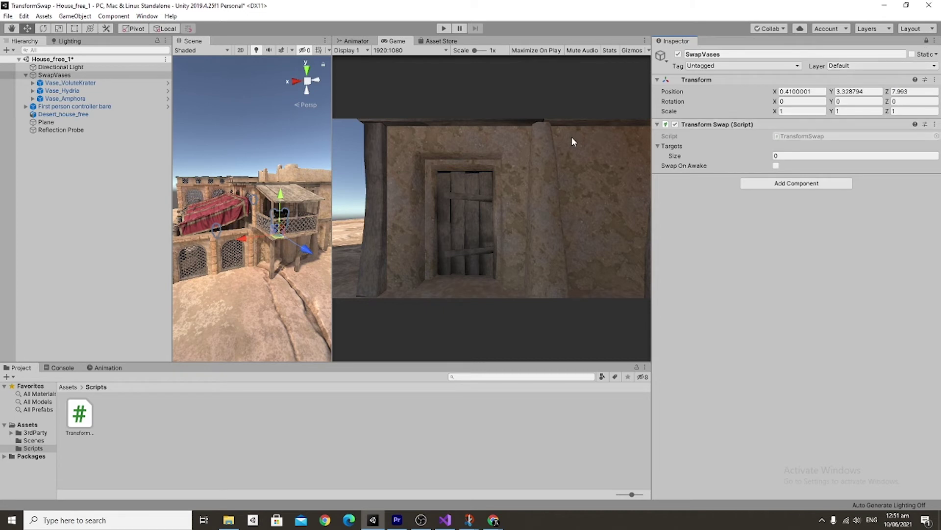
click(74, 83)
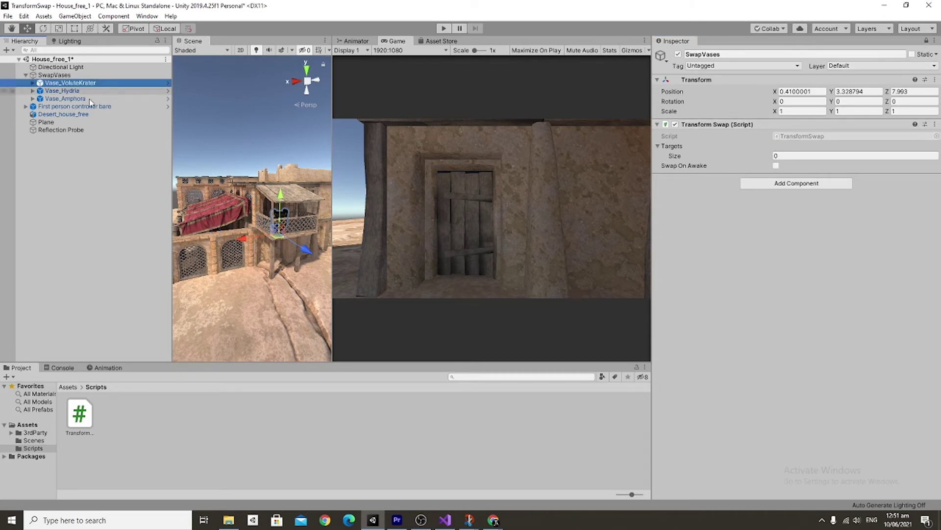
shift+click(73, 99)
drag(74, 99, 676, 147)
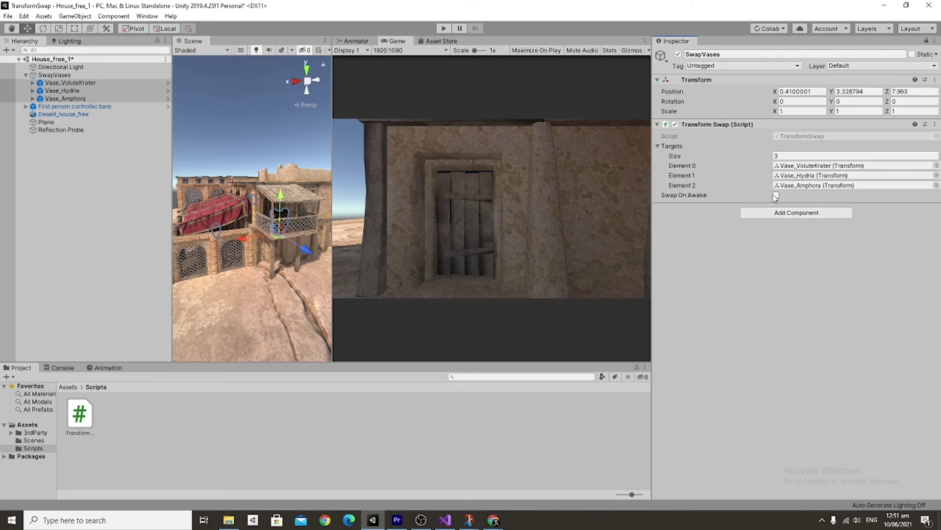
click(440, 28)
drag(333, 206, 481, 206)
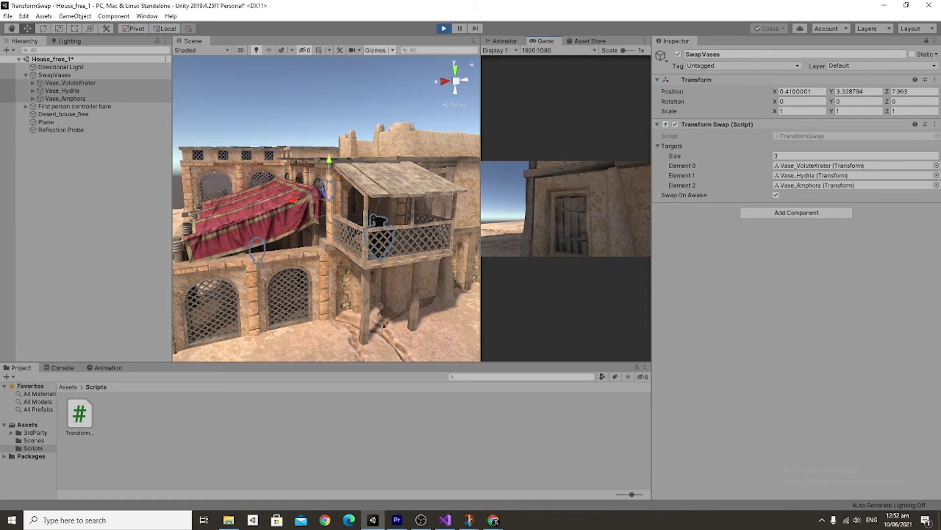
Step: Stop the game and rotate Vase_VoluteKrater so it lies on its side
key(ctrl+p)
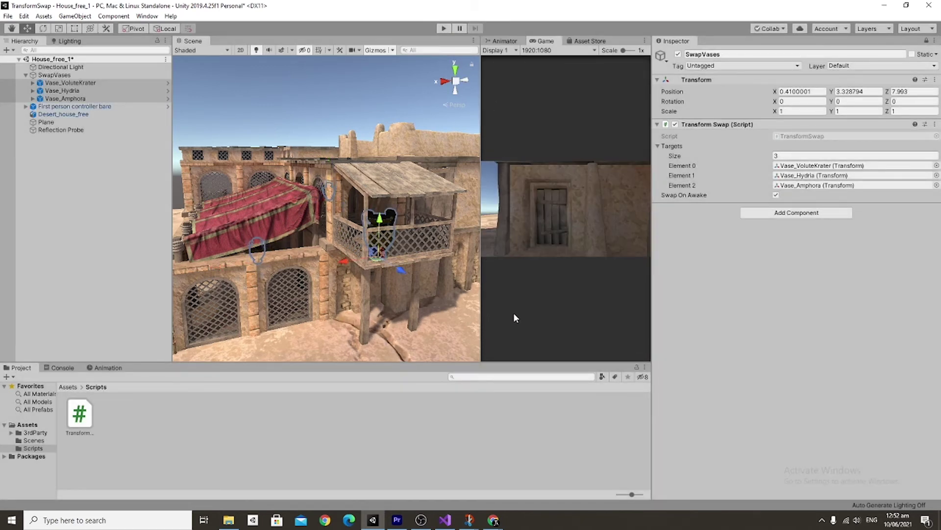
double_click(74, 83)
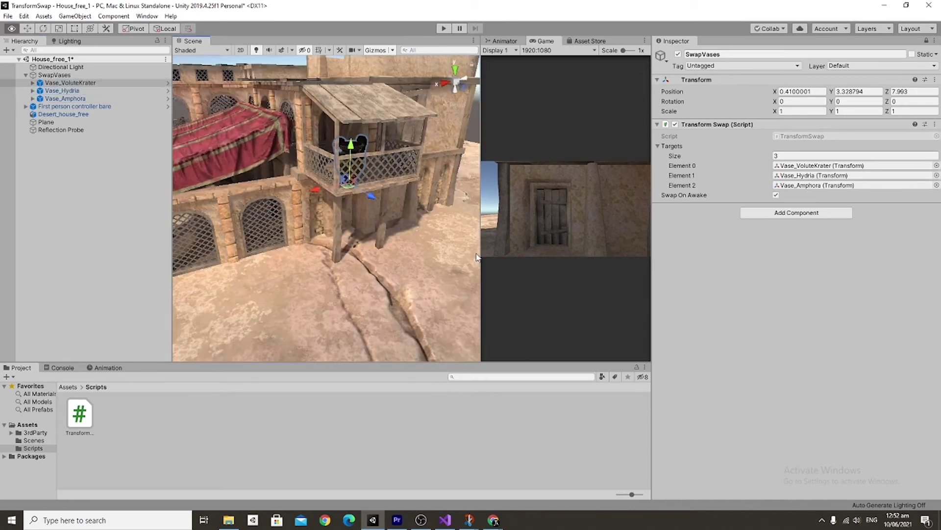
key(e)
drag(309, 236, 351, 209)
alt+drag(350, 209, 377, 193)
scroll(387, 188, up, 5)
key(w)
Step: Play the game to test the swap, stop it, and return to Visual Studio
key(ctrl+p)
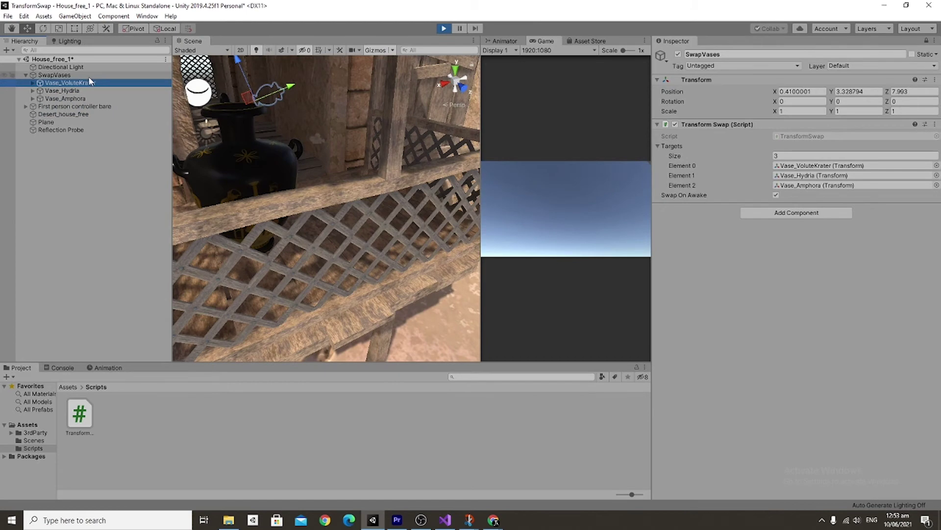
alt+drag(327, 156, 418, 212)
click(444, 28)
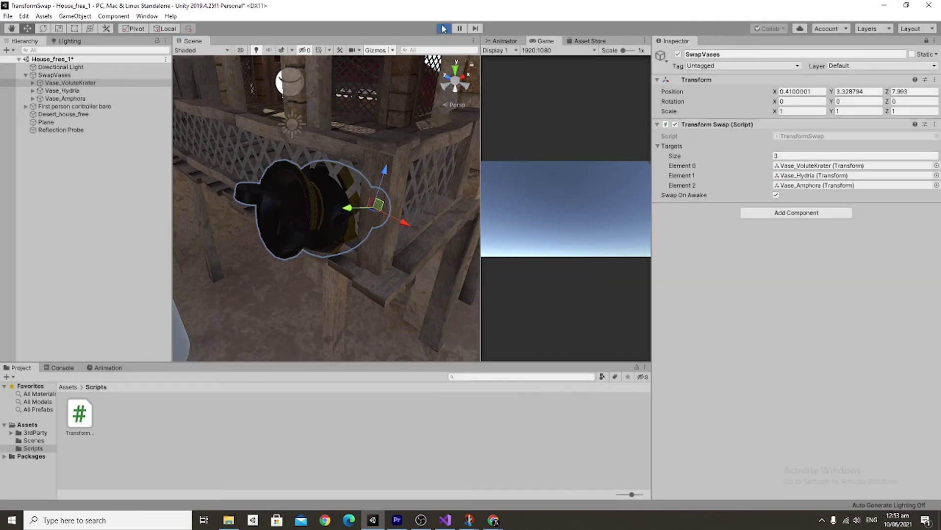
click(445, 519)
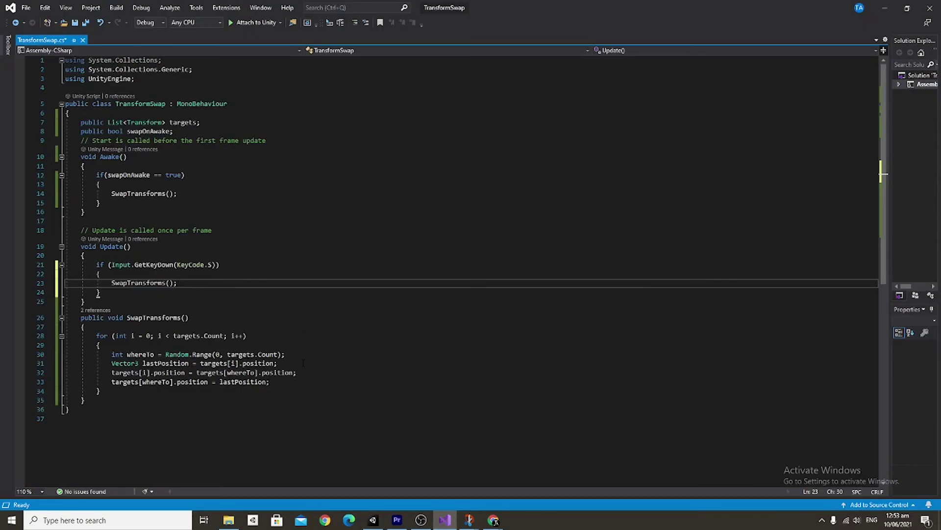
Step: Add Vector3 lastEulerAngle and lines swapping eulerAngles between targets[i] and targets[whereTo]
click(303, 362)
key(Return)
text(Vector3 las)
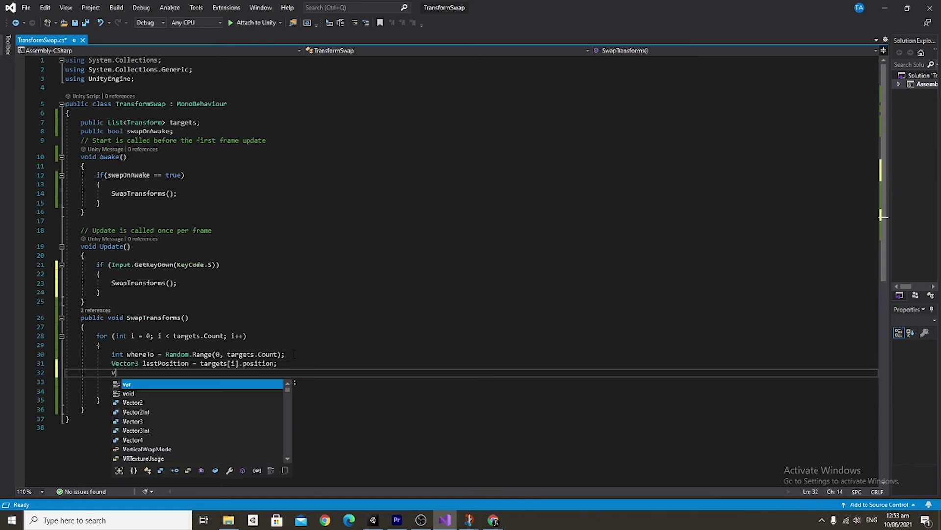
text(tEulerA)
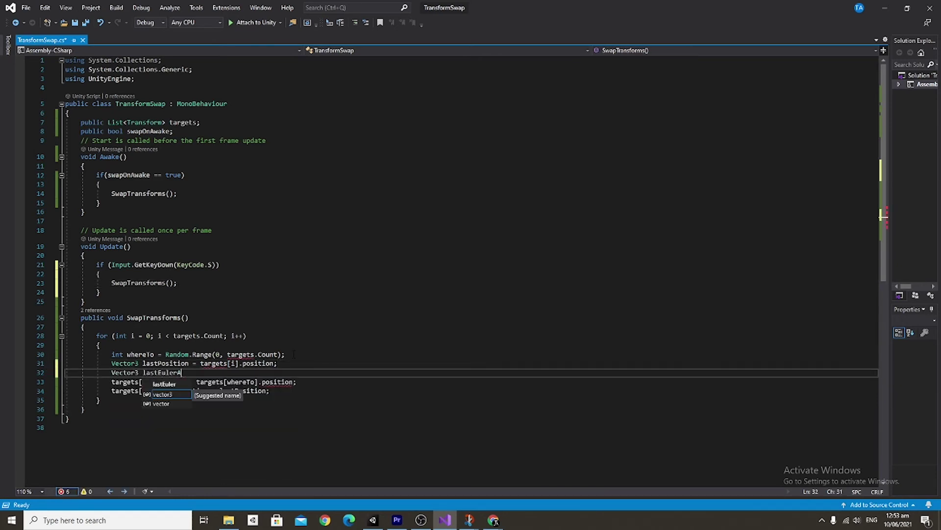
text(ngle = targets)
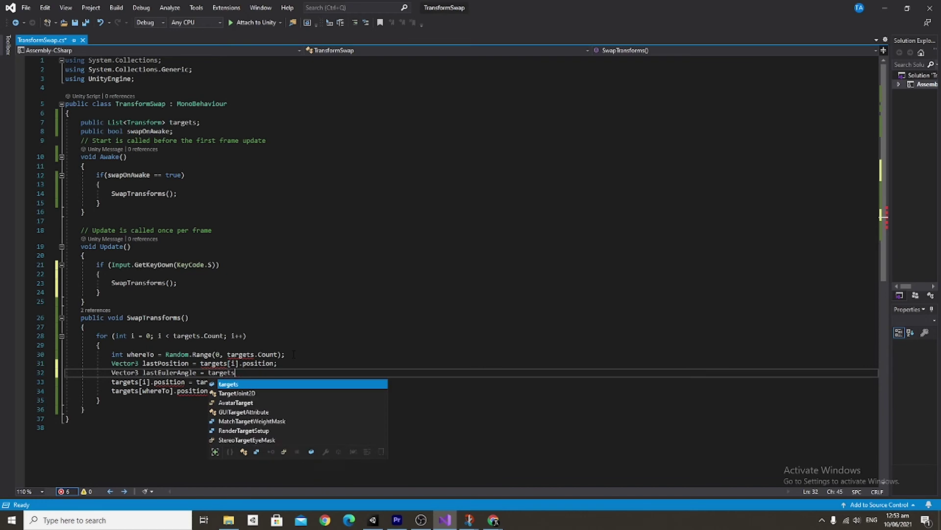
text([i].)
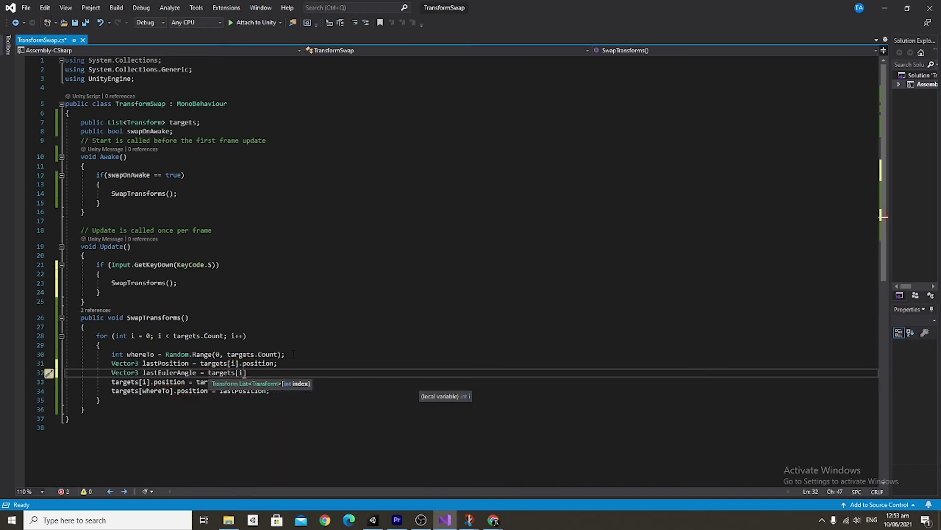
text(eulerAngles;)
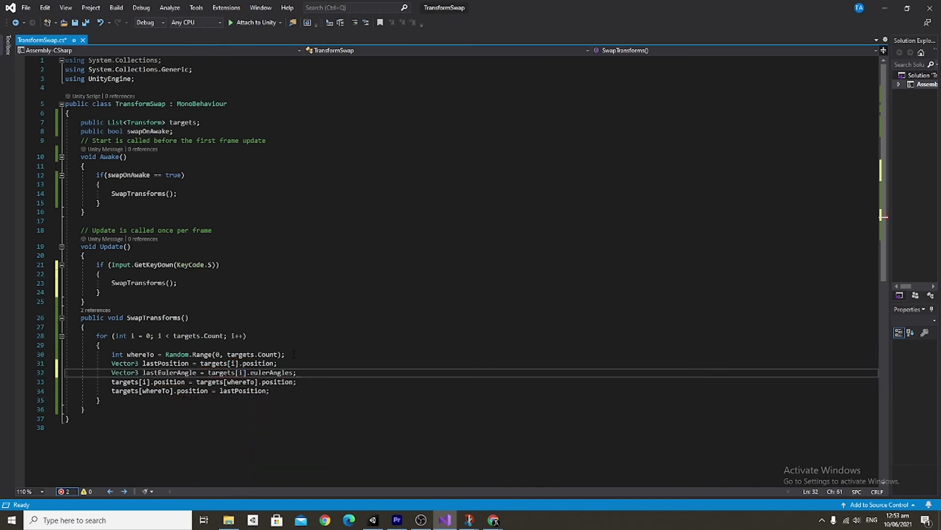
click(305, 383)
key(Return)
text(ta)
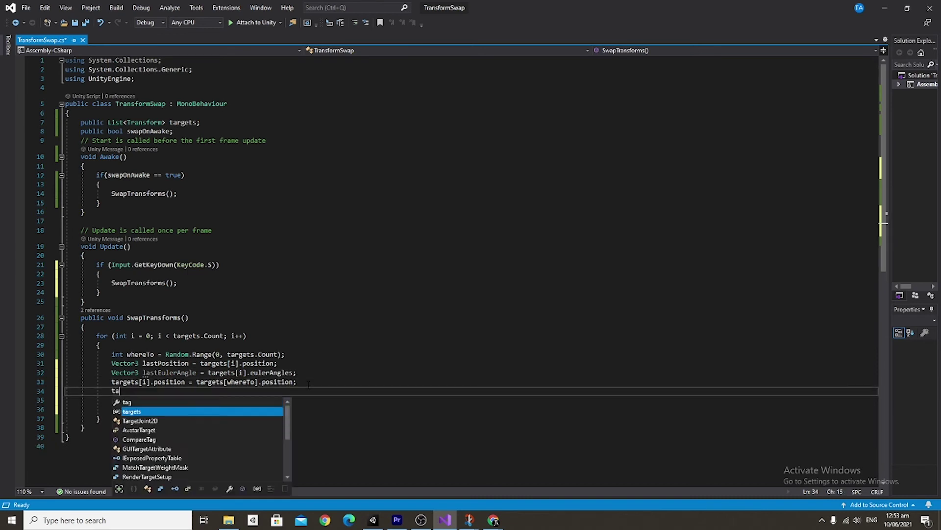
text(rgets[i].)
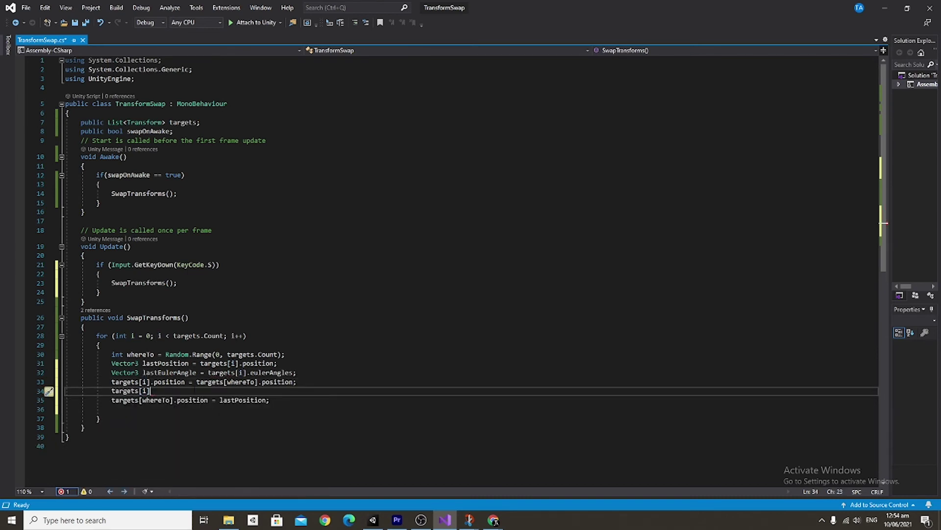
text(eulerAngles = tar)
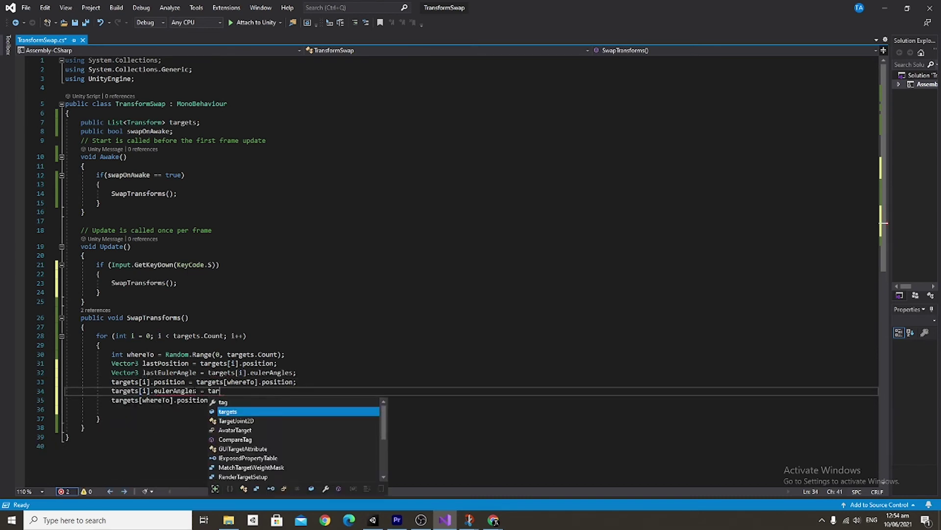
text(gets[whereTo])
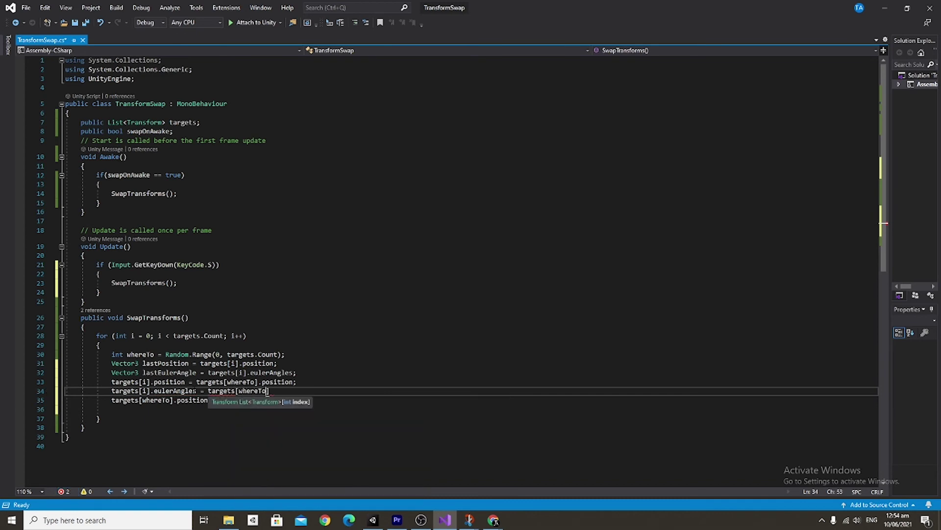
text(.eulerAngles;)
click(292, 401)
key(Return)
text(ta)
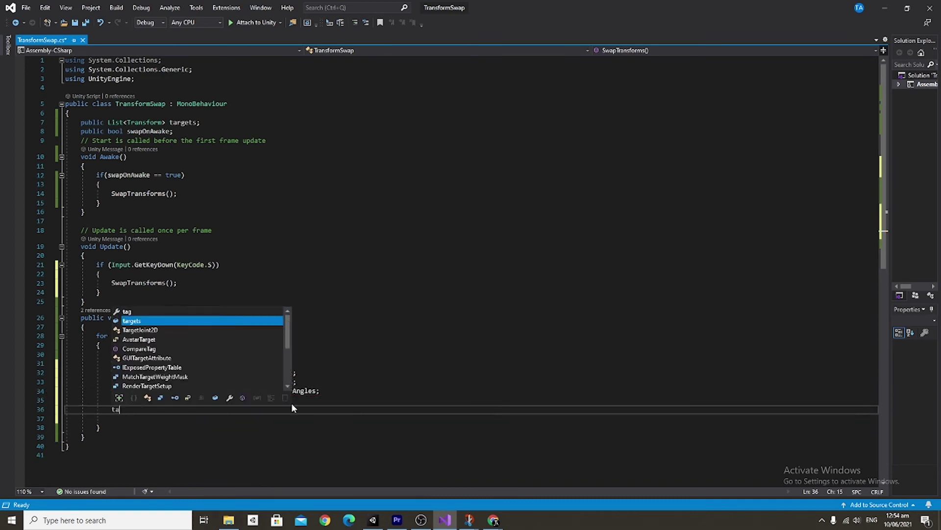
text(rgets[whereTo)
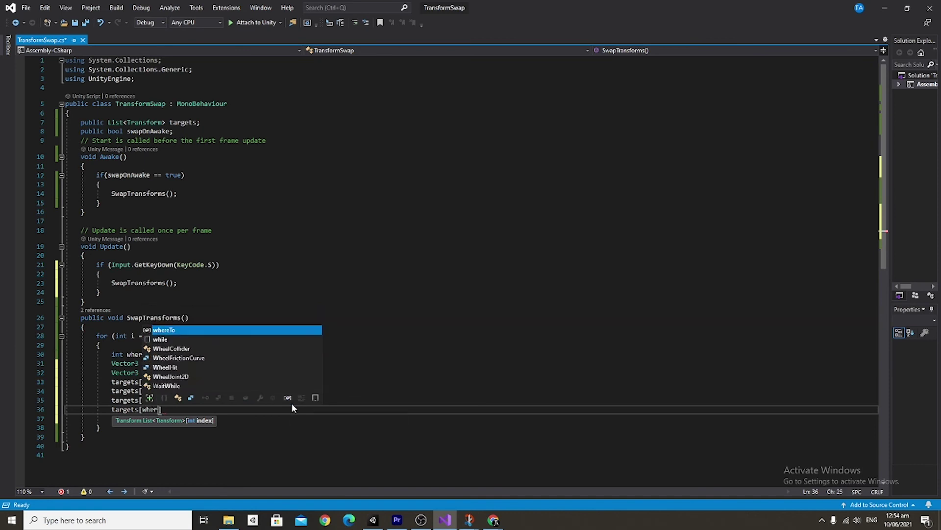
text(].eu)
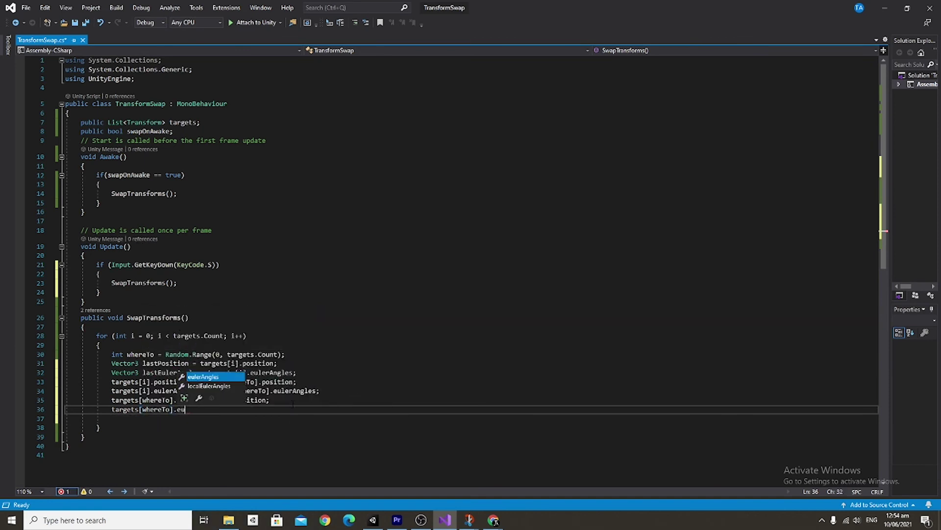
text(lerAngles = lastEulerAngle;)
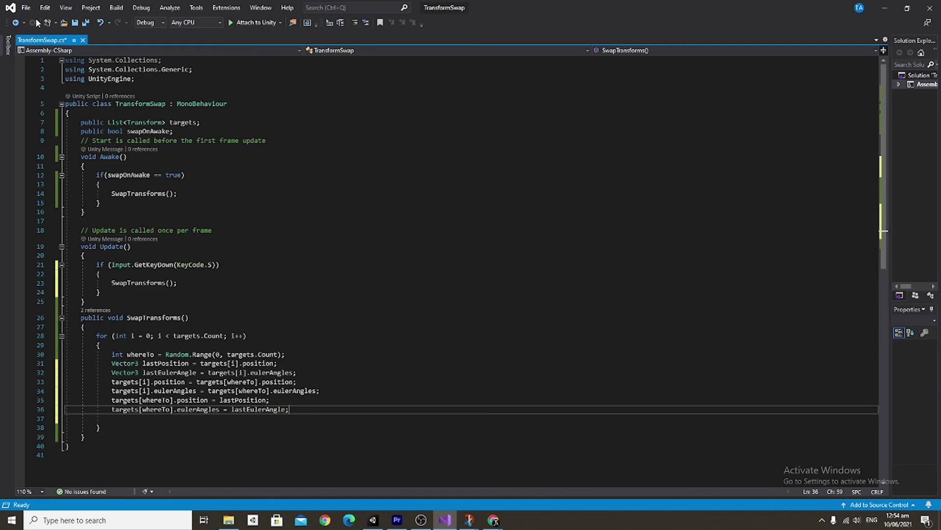
Step: Save TransformSwap.cs and stop the Unity test run after checking the vases
click(26, 8)
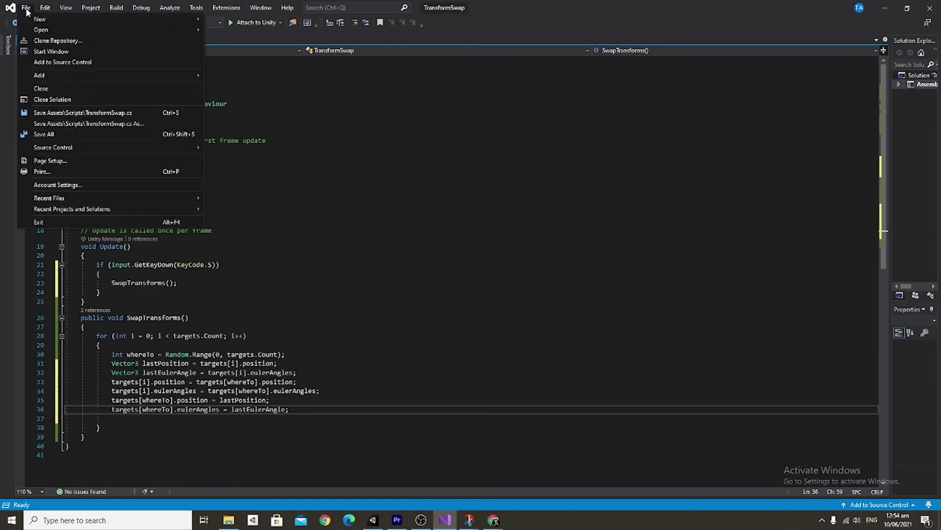
click(41, 115)
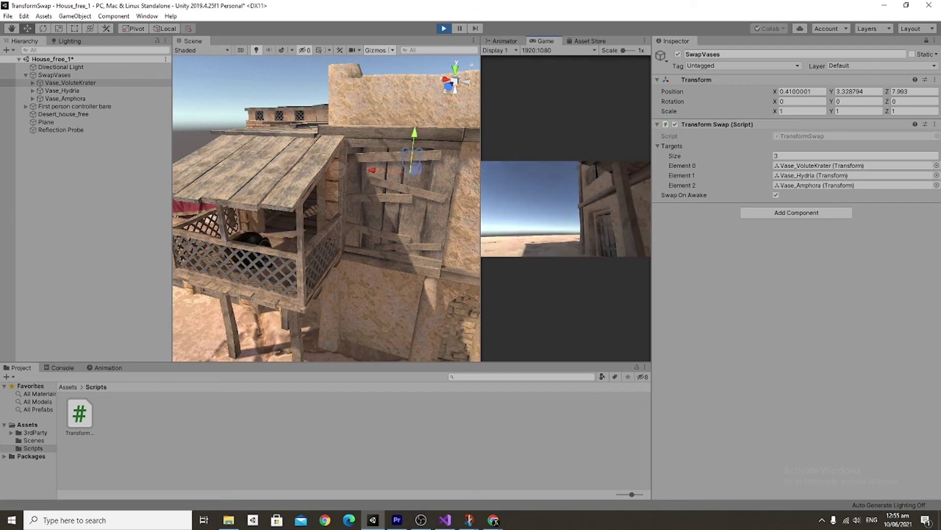
click(444, 28)
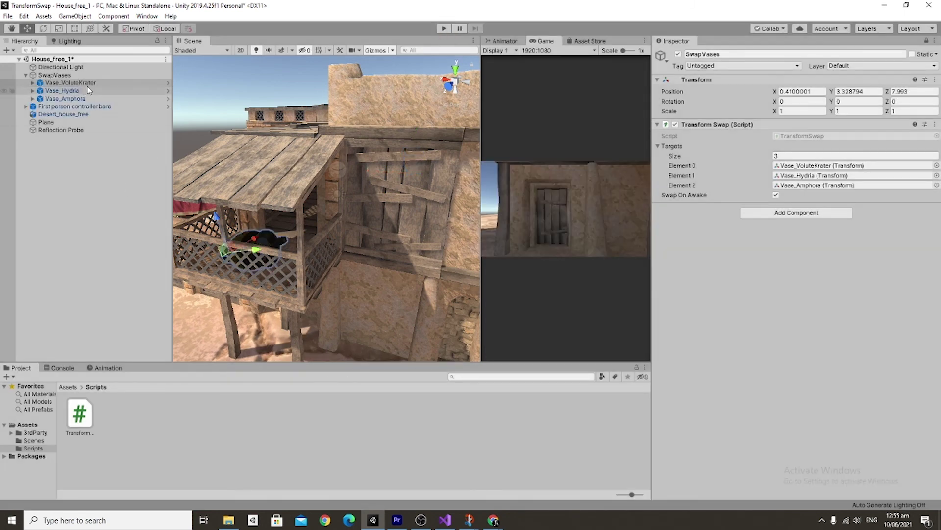